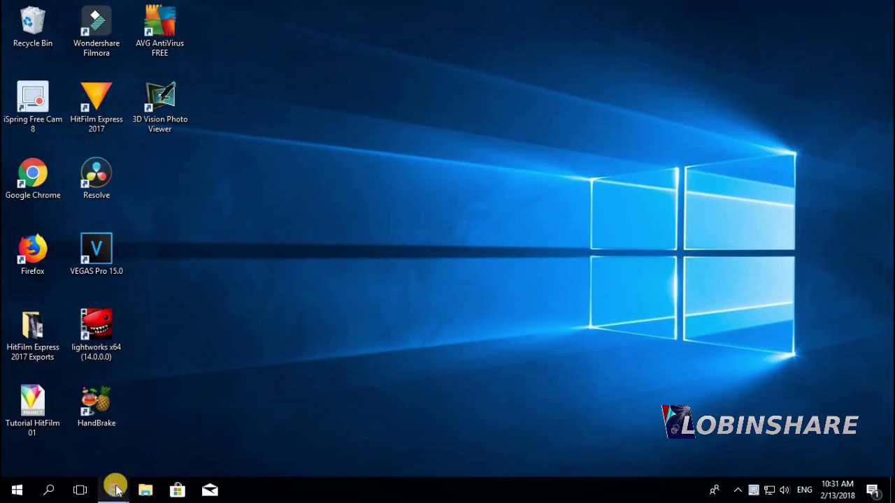
Step: Switch to the web browser, view the crop and zoom tutorial's YouTube page and follow the full playlist link in its description
left_click(116, 490)
left_click(177, 443)
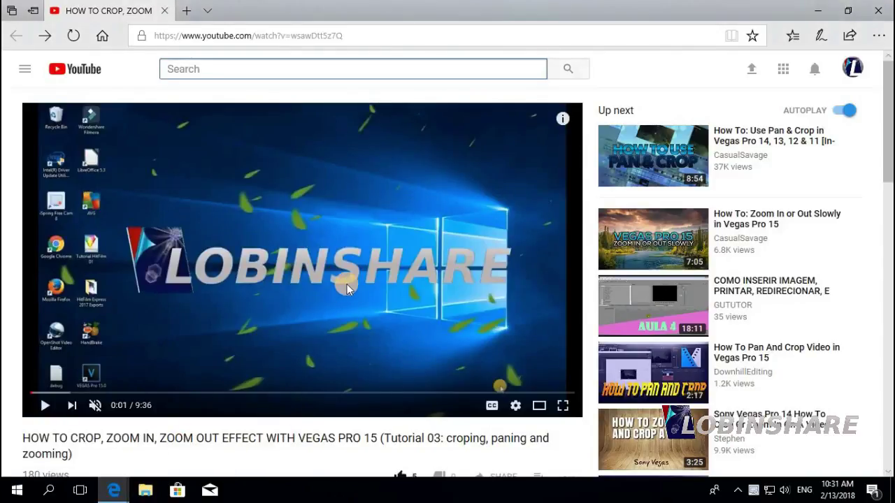
scroll(347, 284, "down", 4)
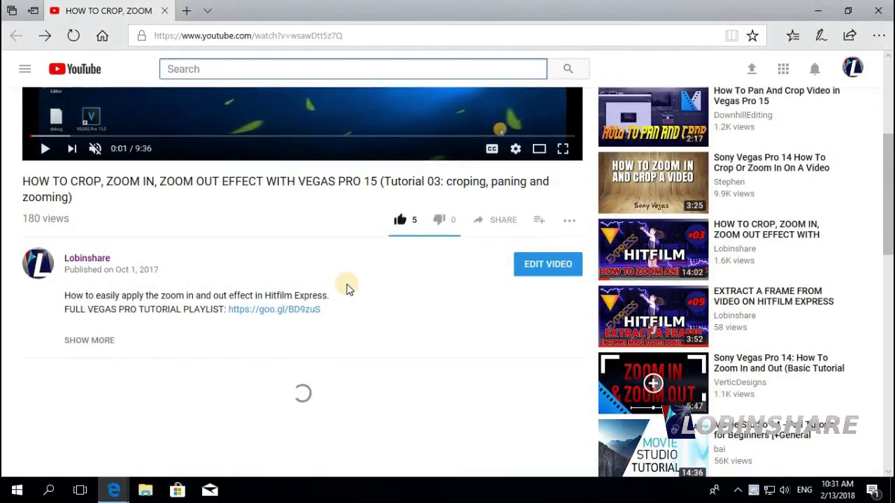
left_click(259, 312)
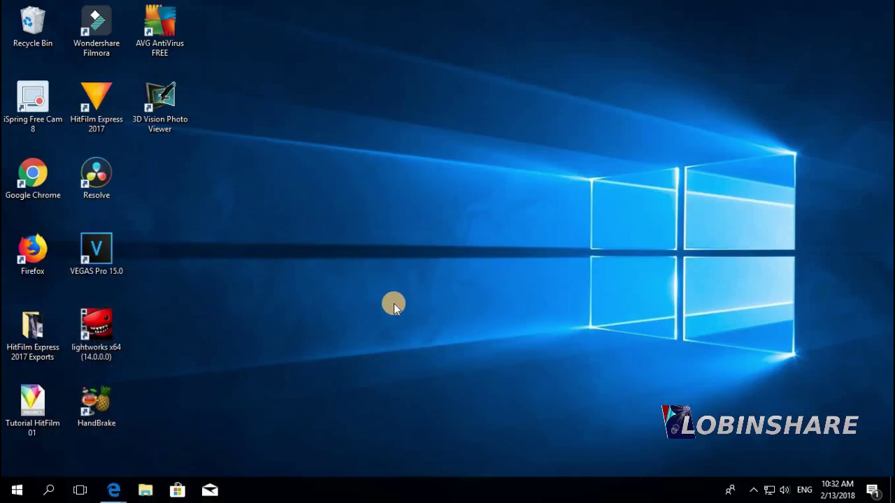
Step: Switch to VEGAS Pro and import the video MoonandSeaHDFInalRenderH264 from the Videos folder into the project media
left_click(242, 490)
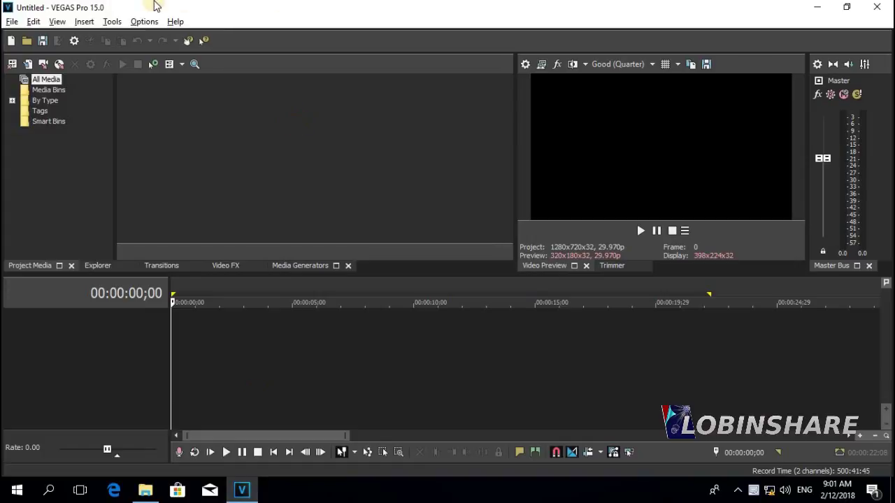
left_click(11, 22)
mouse_move(136, 156)
left_click(417, 157)
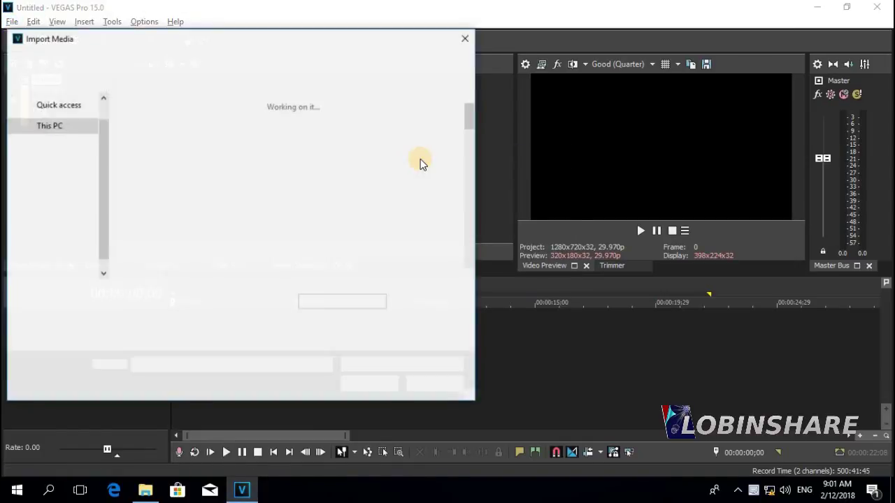
scroll(468, 180, "down", 1)
left_click(326, 173)
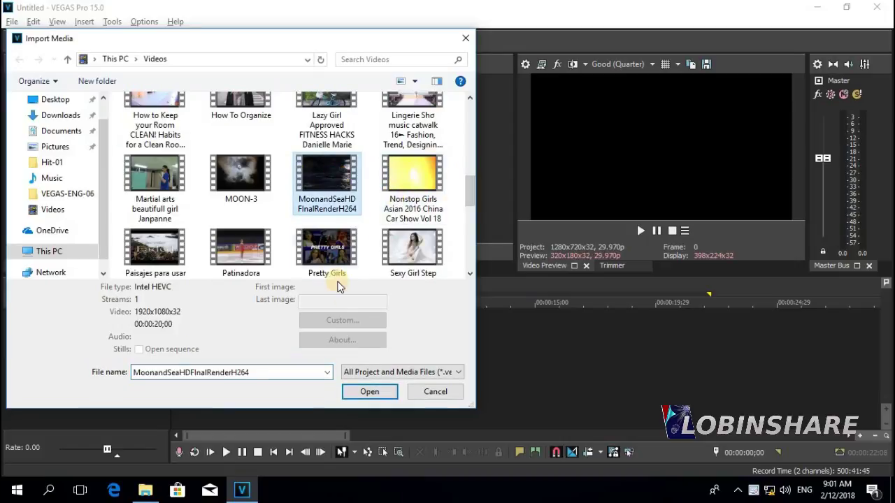
left_click(369, 390)
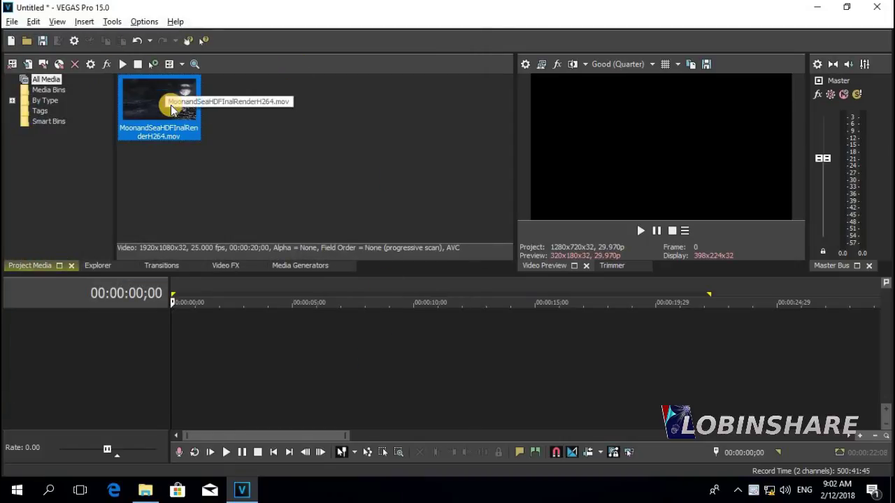
Step: Place the moon-and-sea clip at the timeline start without matching the project video settings to it, and preview a few seconds
left_click_drag(170, 105, 210, 292)
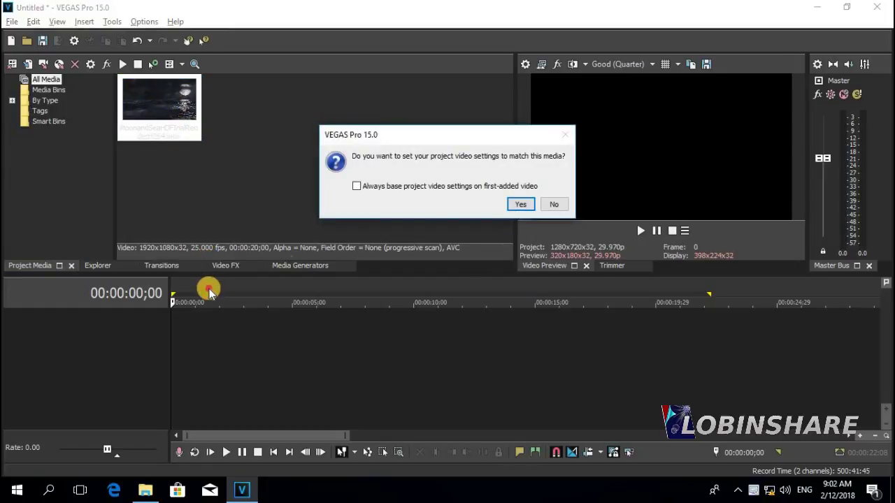
left_click(556, 207)
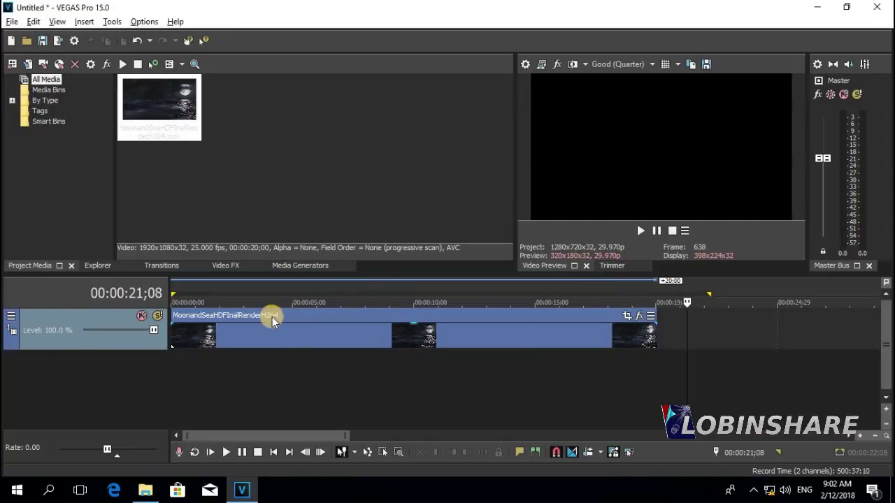
left_click(189, 337)
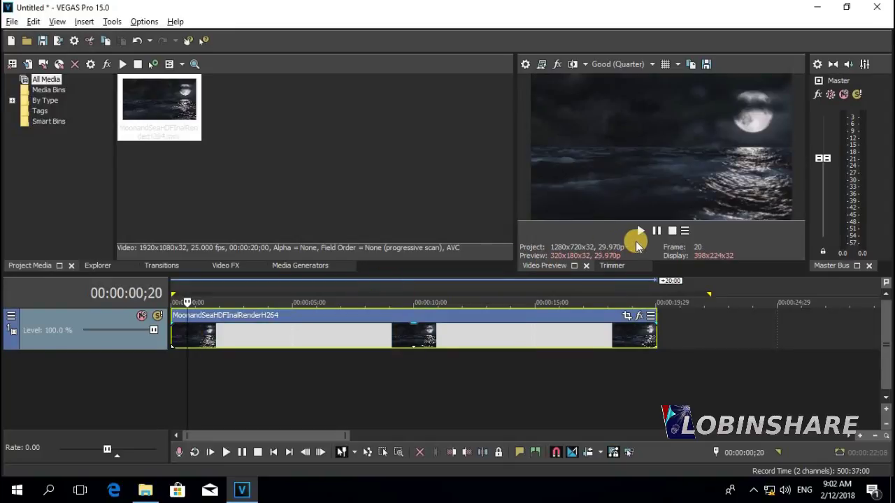
left_click(639, 233)
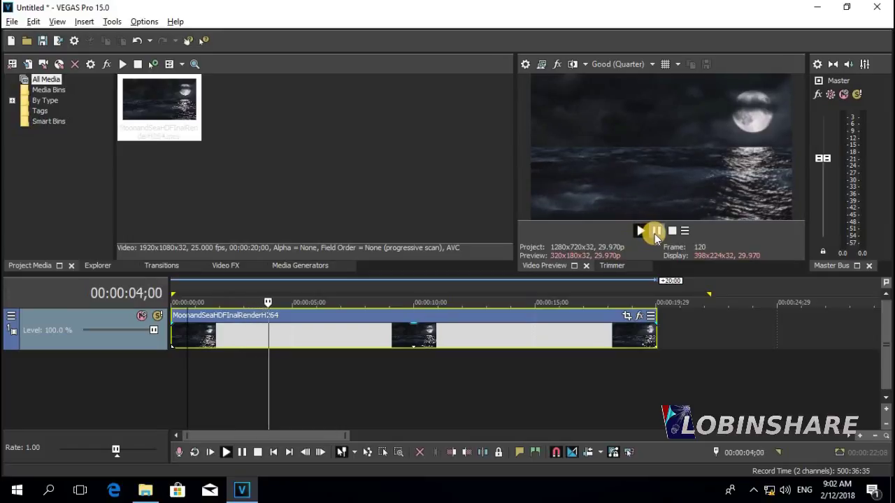
left_click(654, 233)
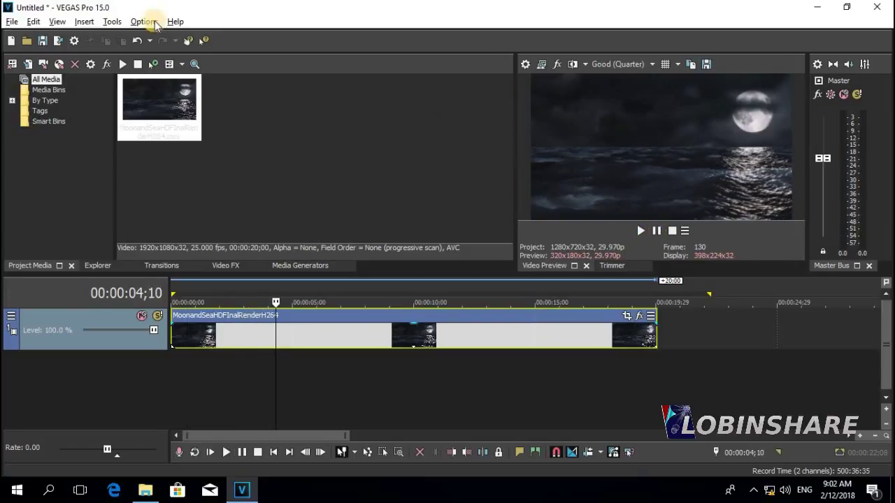
Step: Import the video How To Organize from the Videos folder into the project media
left_click(12, 20)
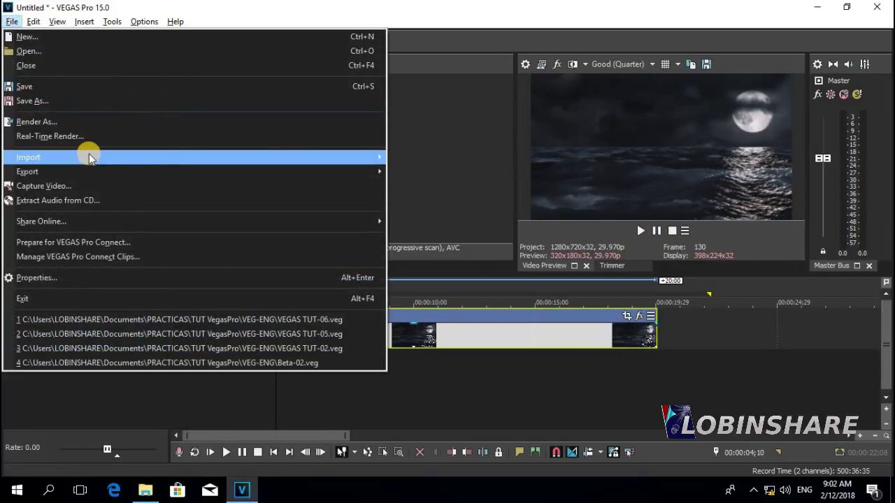
mouse_move(312, 165)
left_click(401, 157)
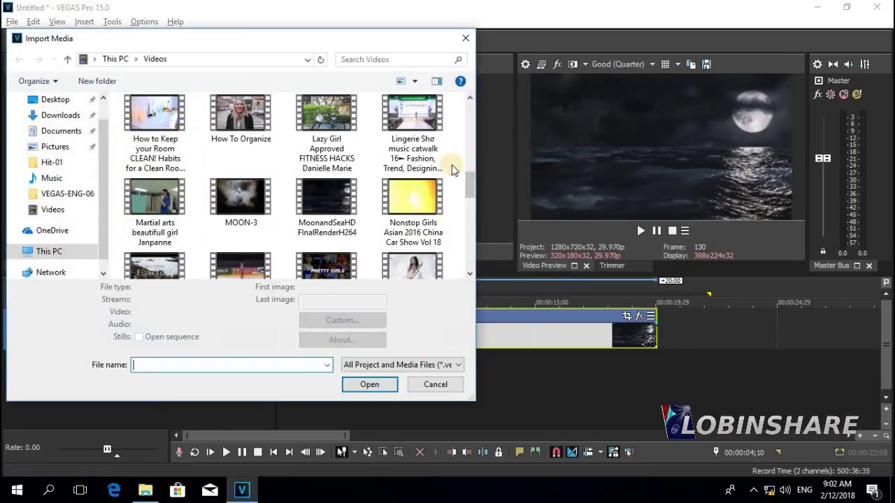
left_click(244, 111)
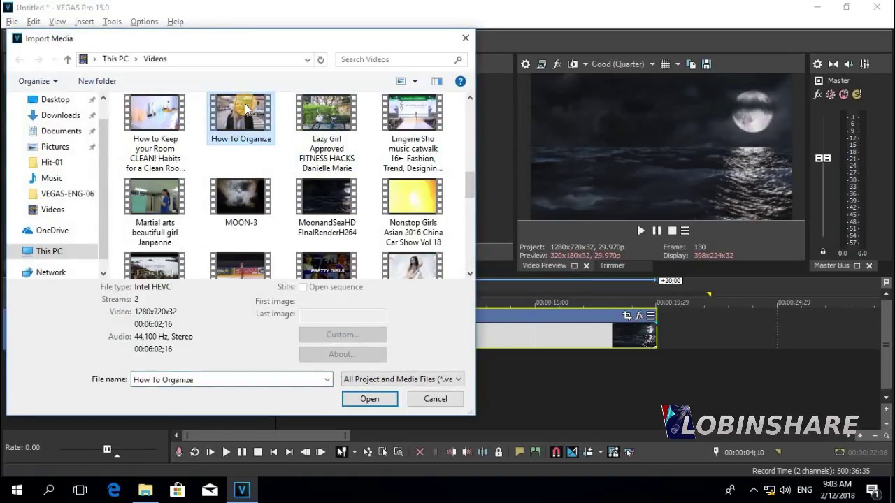
left_click(369, 399)
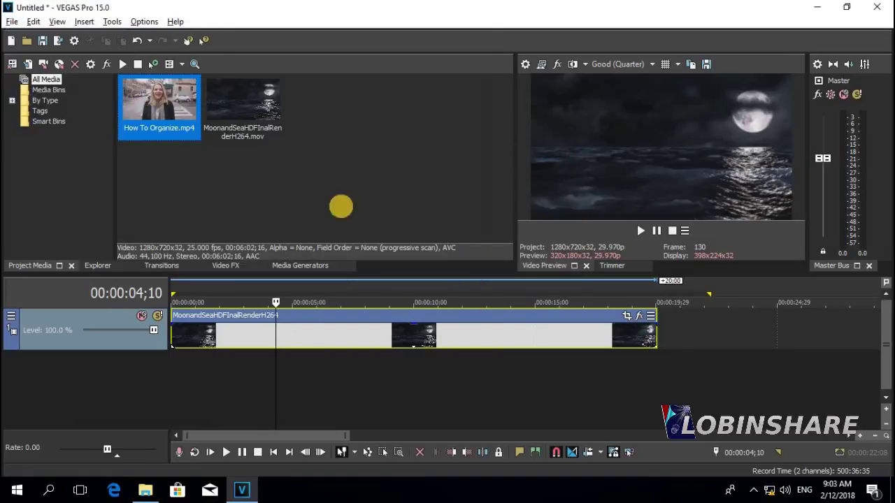
Step: Insert a new video track above the moon-and-sea track and place the How To Organize clip at its start
right_click(707, 325)
left_click(752, 201)
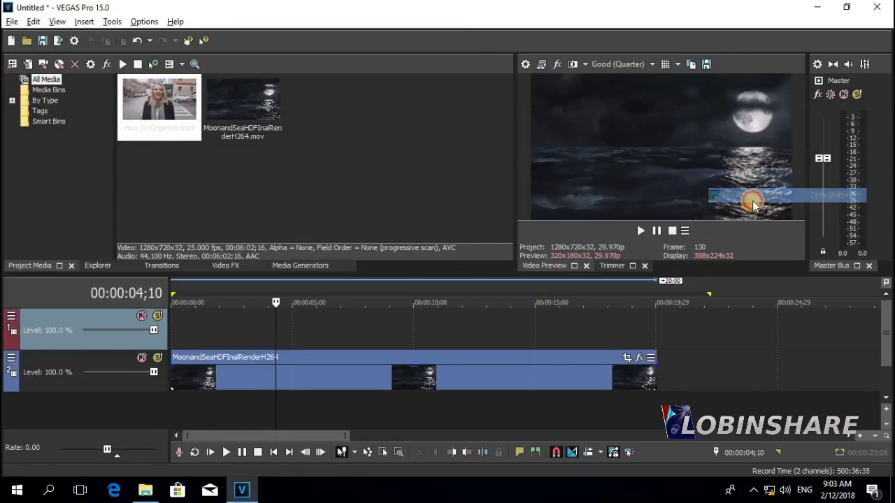
left_click(165, 92)
left_click_drag(200, 285, 193, 327)
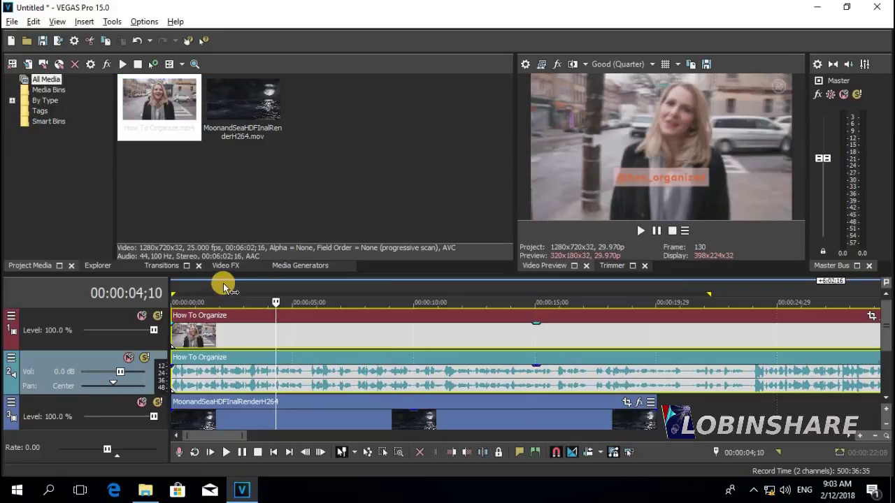
Step: Play the timeline from 00:00:02;05 to preview the How To Organize clip, and pause after a few seconds
left_click(223, 284)
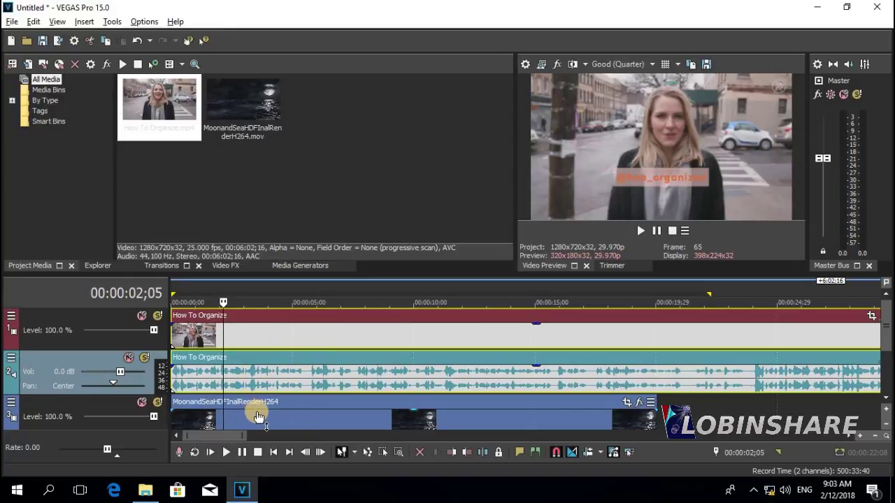
left_click(641, 231)
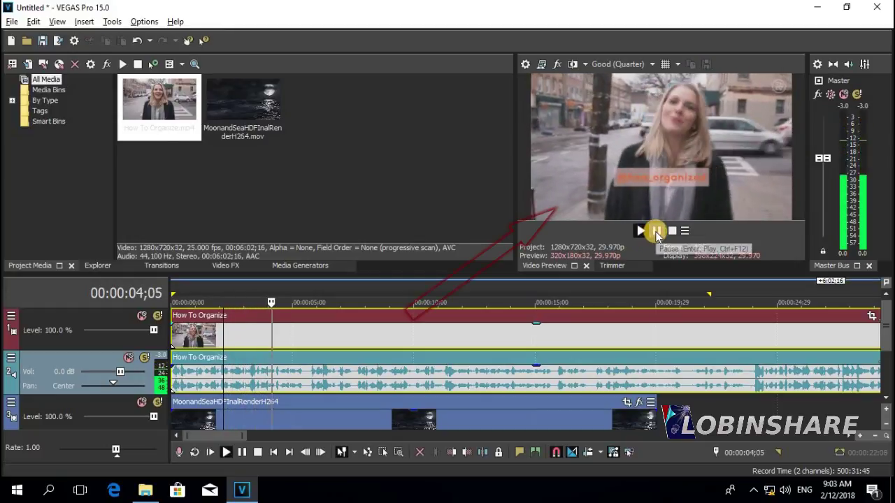
left_click(655, 231)
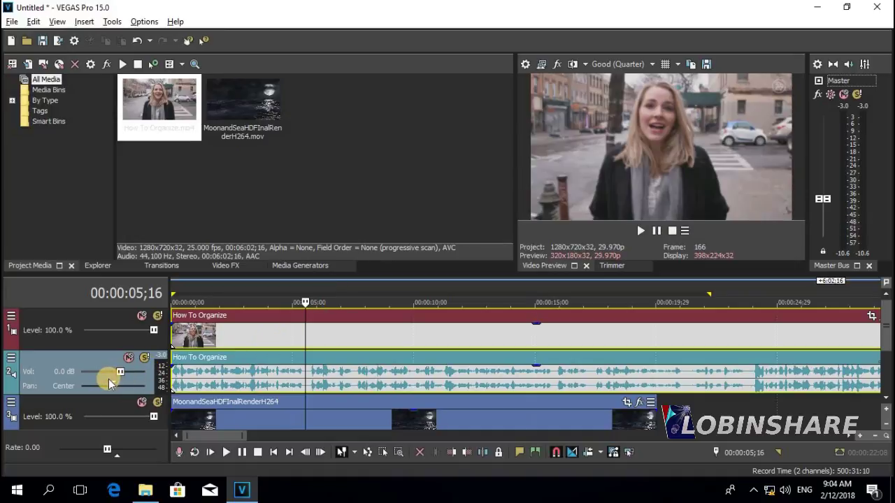
Step: Reorder the tracks so that the moon-and-sea track lies between the How To Organize video track and its audio track
left_click(64, 403)
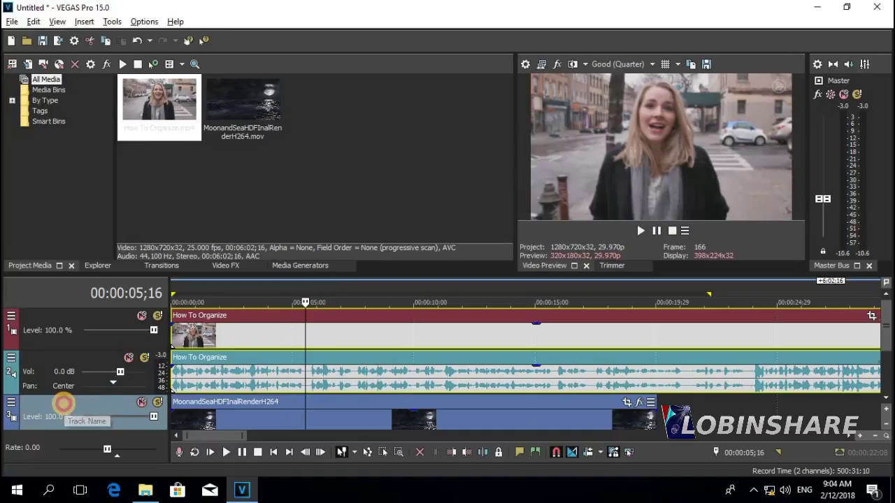
left_click(74, 364)
left_click_drag(76, 361, 76, 304)
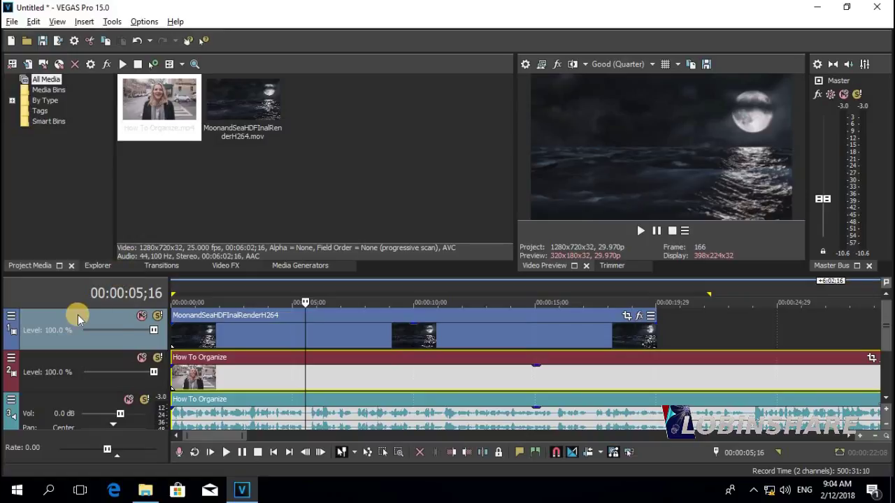
left_click(63, 377)
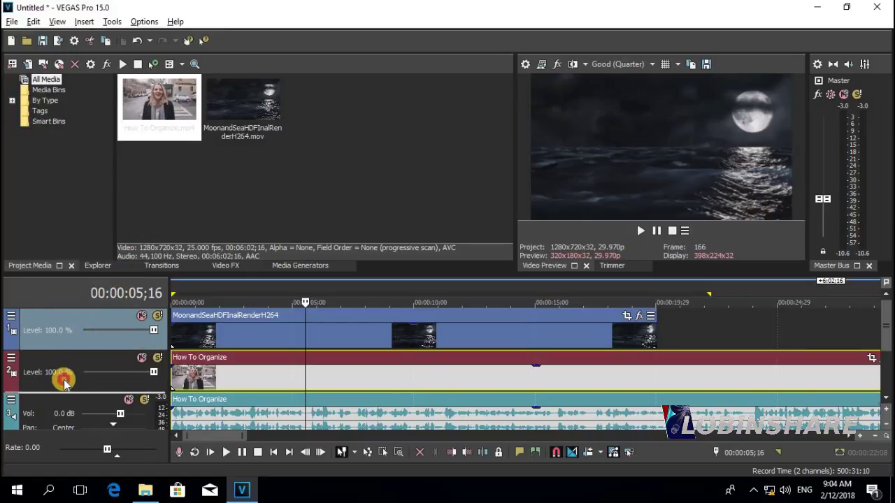
left_click_drag(64, 381, 286, 343)
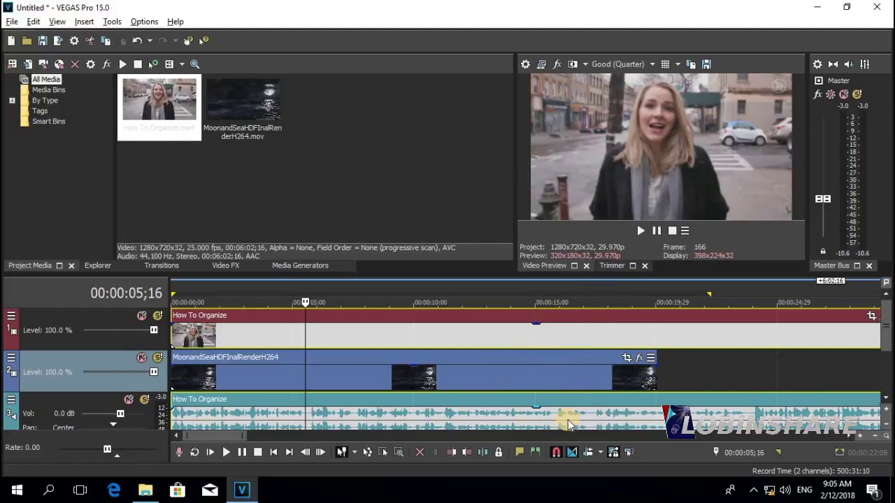
Step: Split the How To Organize clip at 00:00:20;01, where the moon-and-sea clip ends, and delete the part after the cut
left_click(657, 317)
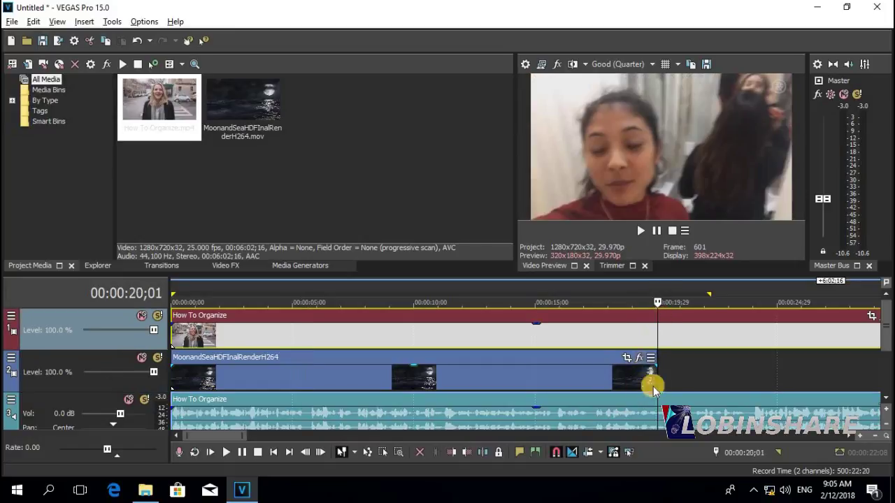
left_click(478, 453)
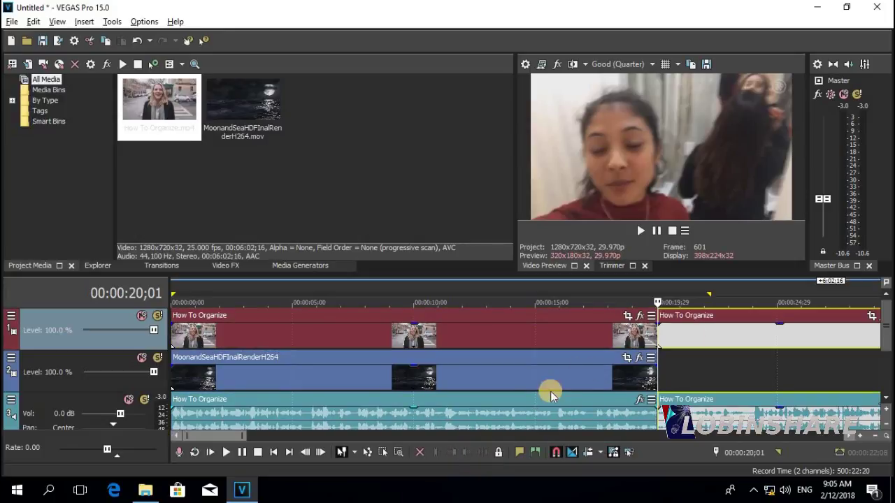
right_click(716, 313)
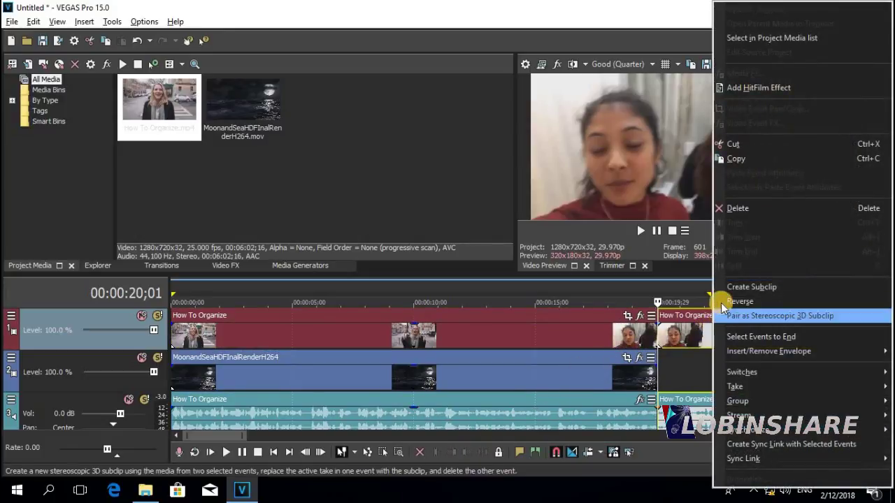
left_click(755, 210)
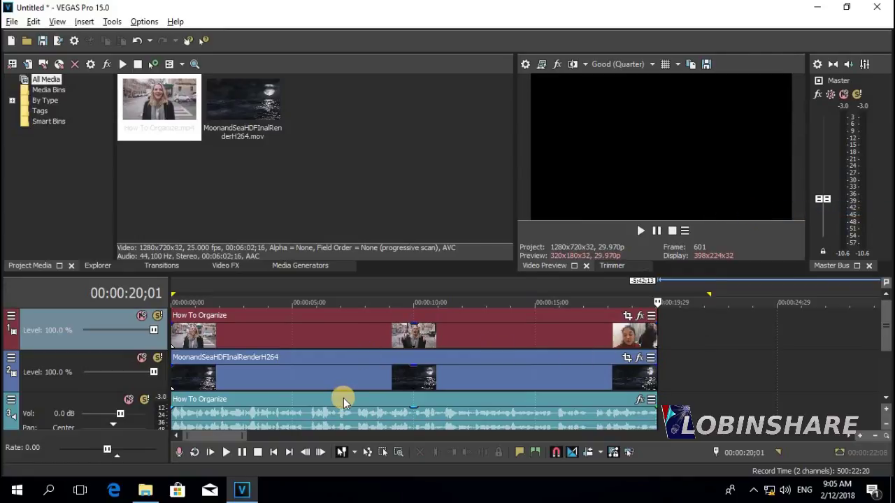
Step: Place the playhead at 00:00:00;29 and show the Cookie Cutter presets among the video effects
left_click(194, 283)
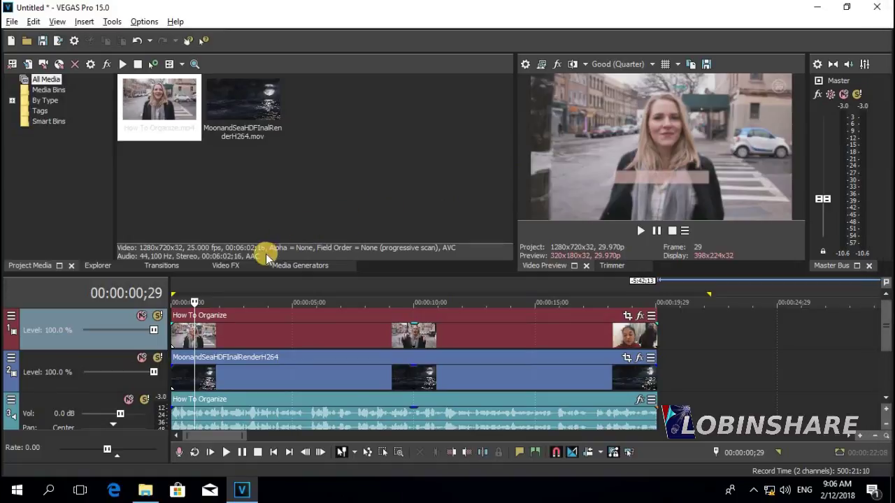
left_click(230, 266)
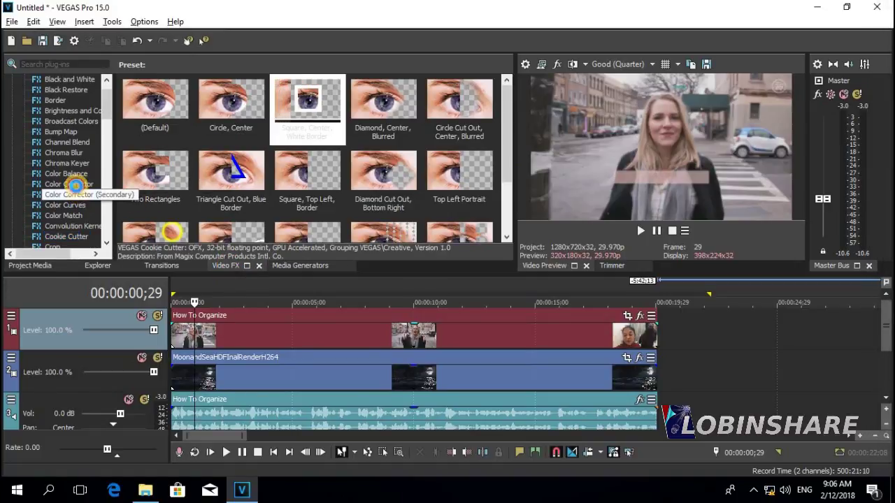
left_click(66, 194)
left_click(64, 237)
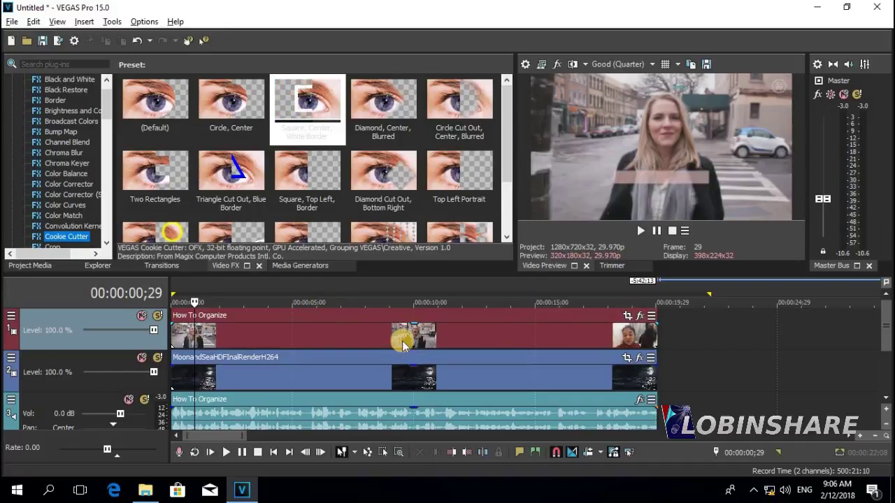
Step: Split the clips on all tracks at 00:00:06;07 and at 00:00:13;27 to get three segments
left_click(323, 282)
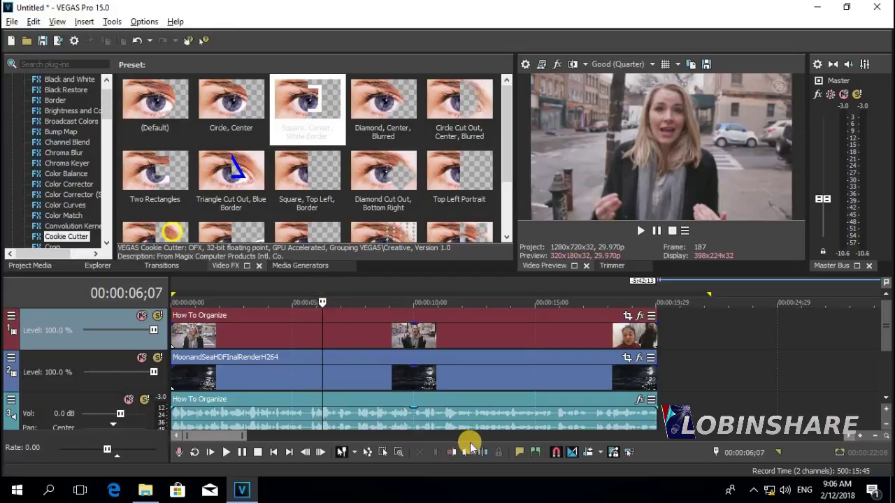
key("s")
left_click(508, 285)
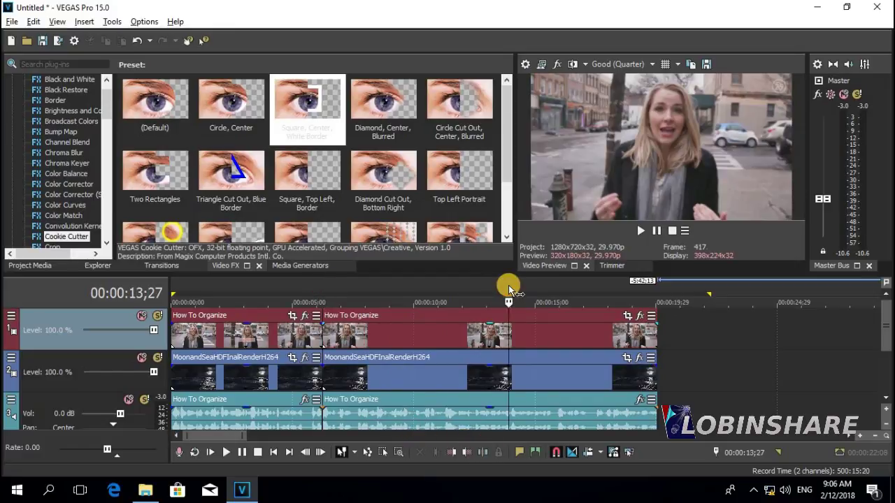
left_click(487, 453)
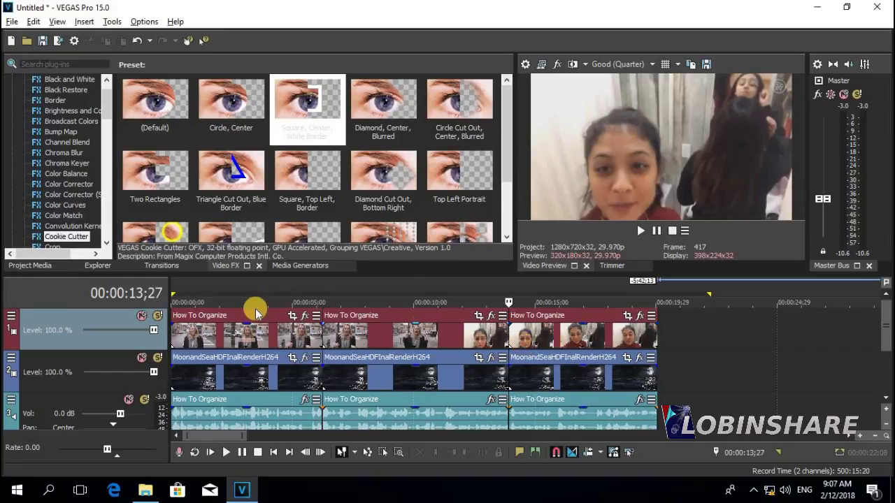
Step: Apply the (Default) Cookie Cutter preset to the first How To Organize video segment and play back the result
left_click(233, 293)
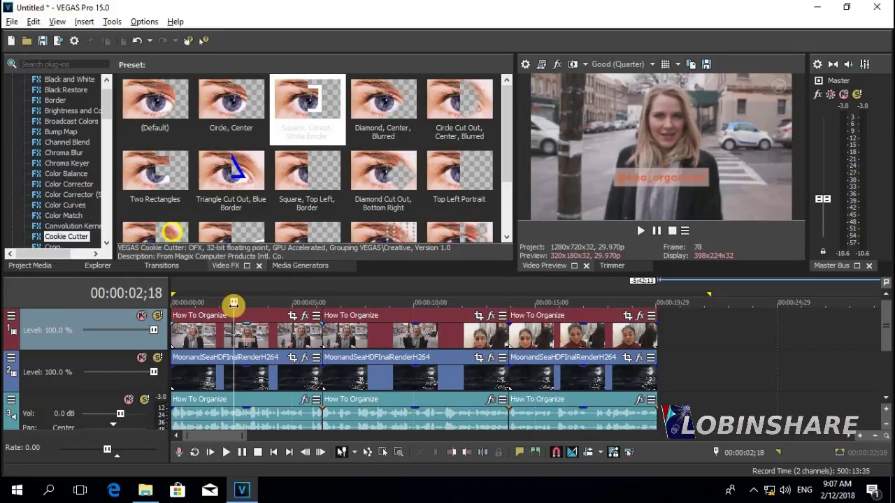
left_click(245, 319)
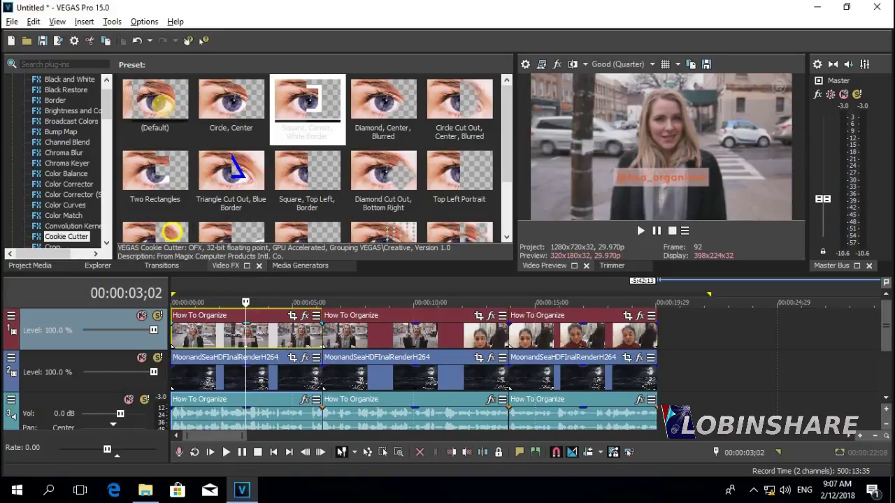
left_click(166, 108)
left_click_drag(165, 138, 195, 315)
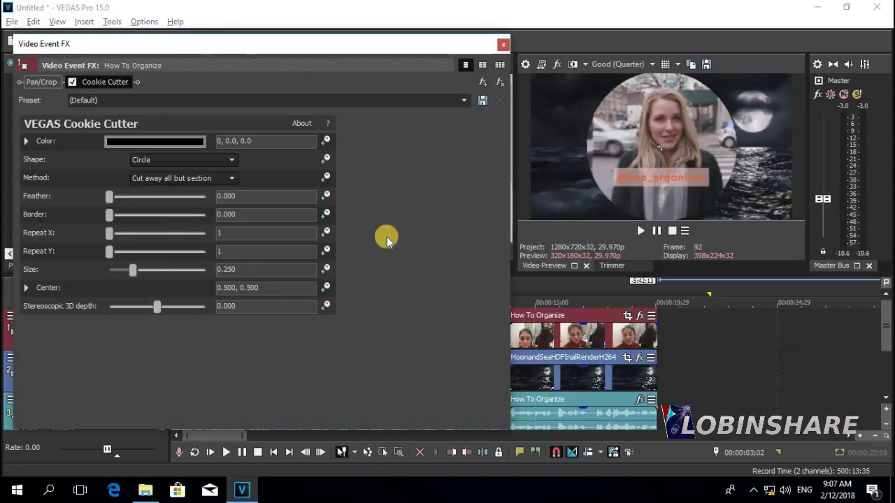
left_click_drag(528, 210, 483, 214)
left_click_drag(340, 50, 356, 55)
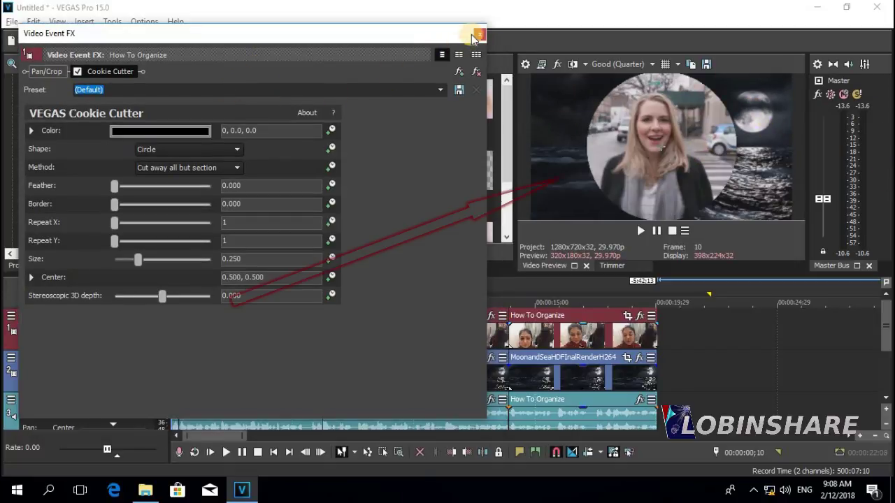
left_click(477, 35)
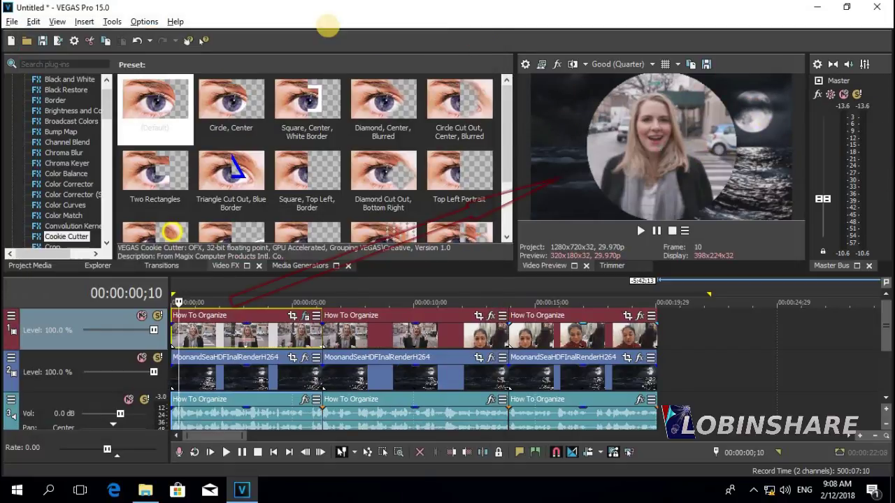
left_click(647, 234)
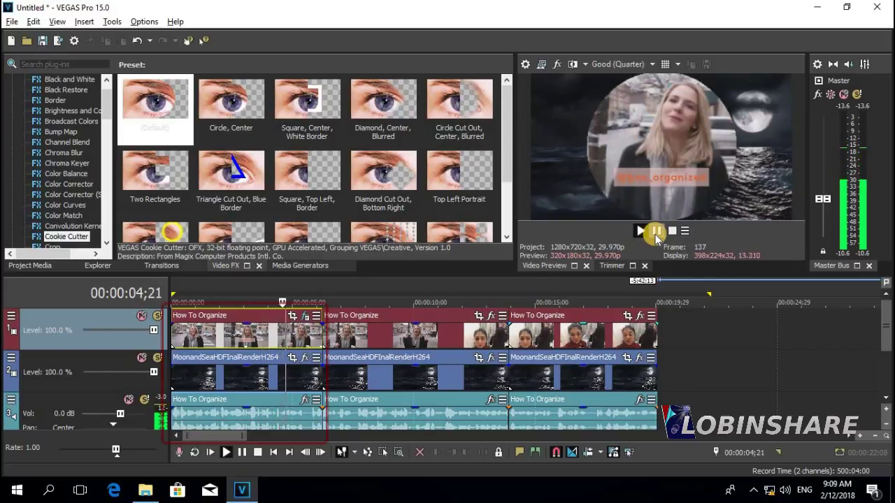
left_click(655, 232)
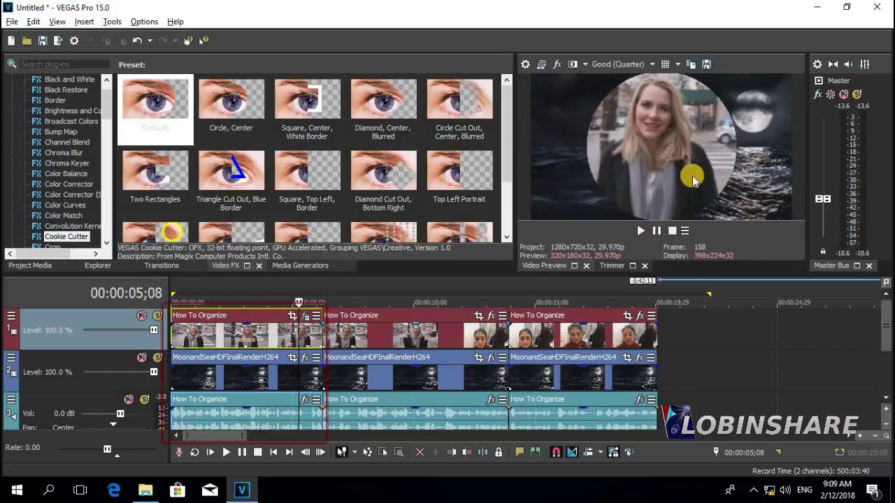
Step: Set the first segment's Cookie Cutter size to 0.156, center to 0.467, 0.696 and feather to 0.327, and play the project from the start
left_click(305, 318)
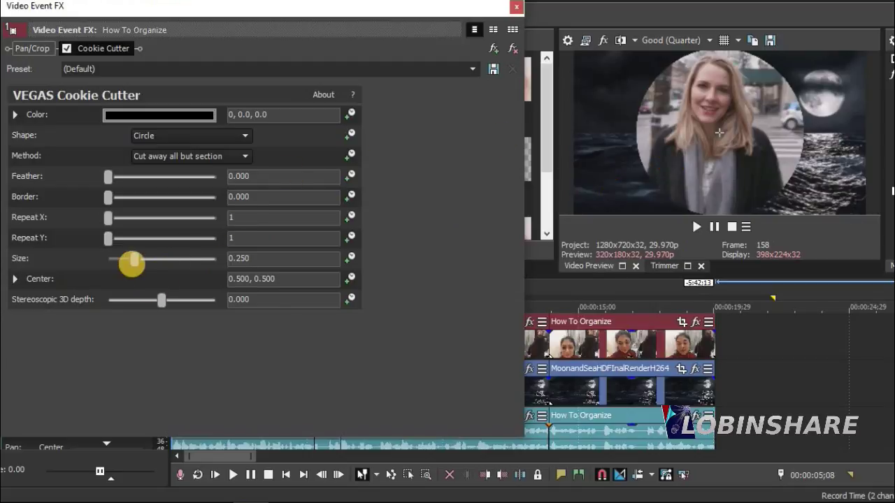
mouse_move(132, 263)
left_mouse_down()
mouse_move(144, 258)
mouse_move(119, 256)
mouse_move(124, 260)
left_mouse_up()
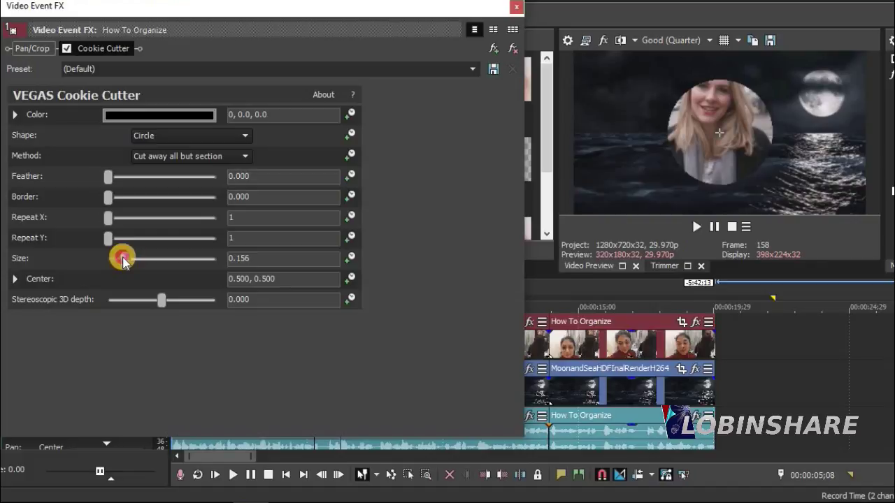
left_click(15, 279)
left_click_drag(210, 321, 215, 320)
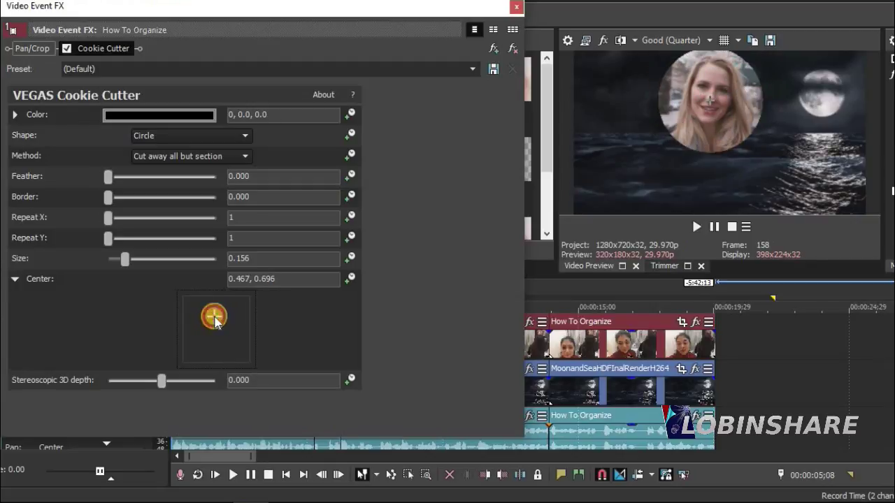
left_click_drag(109, 179, 126, 186)
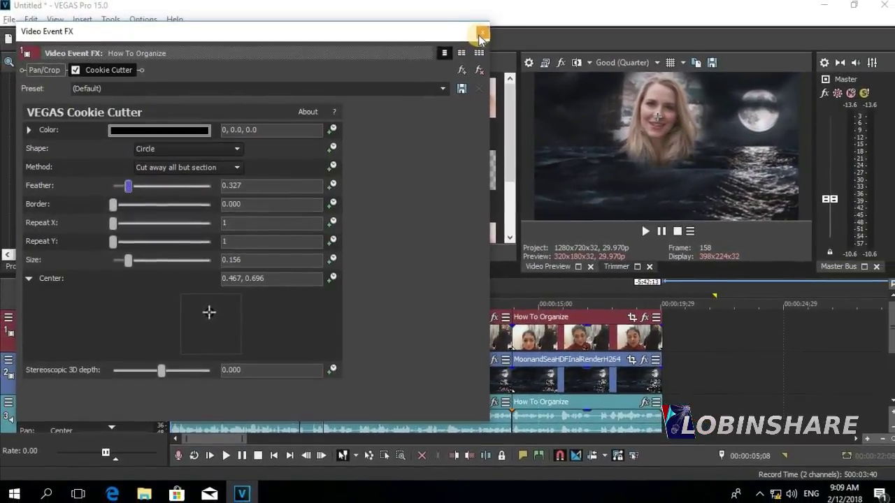
left_click(480, 35)
left_click(174, 279)
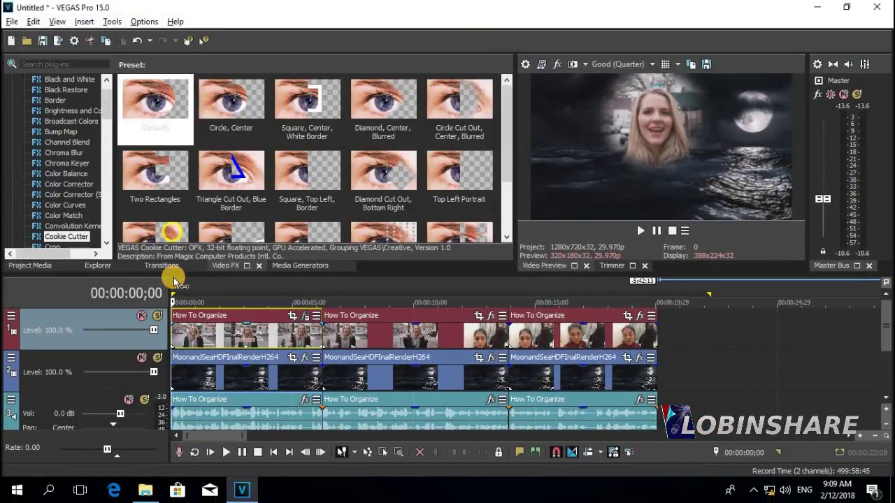
left_click(640, 231)
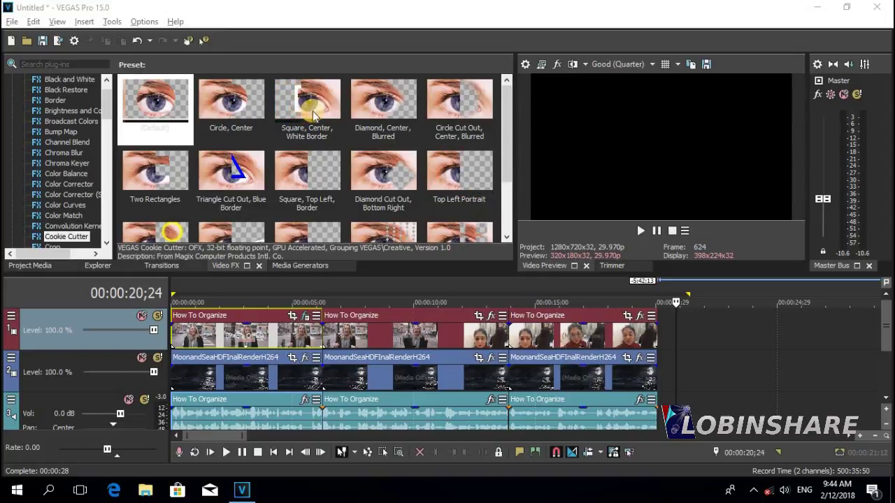
Step: Apply the Square, Center, White Border preset to the second How To Organize video segment and move the cutout's center to about 0.489, 0.663
left_click(391, 312)
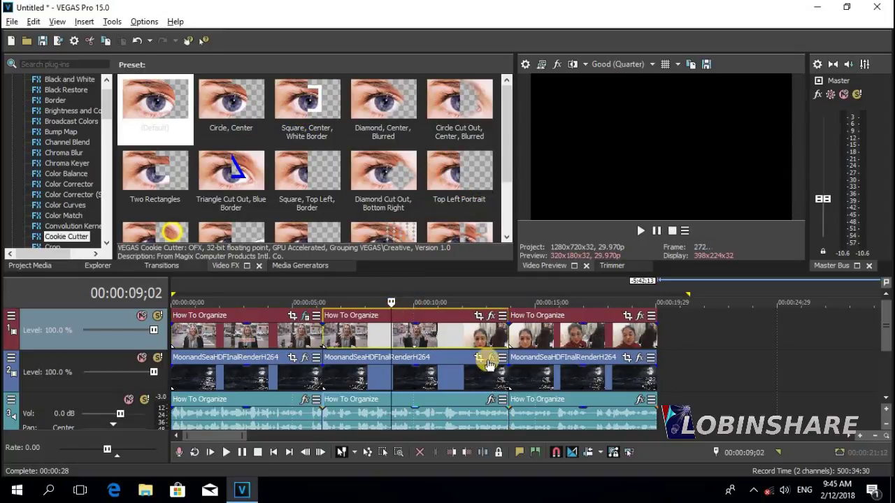
left_click(313, 90)
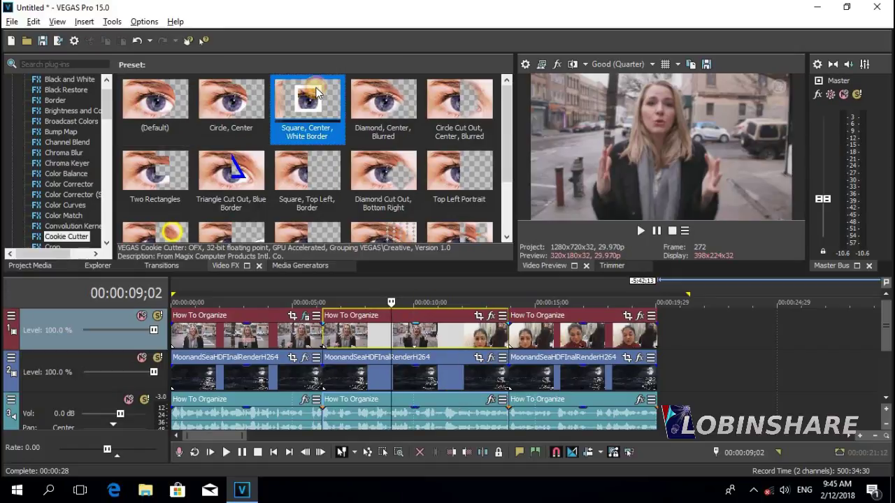
left_click_drag(316, 88, 400, 314)
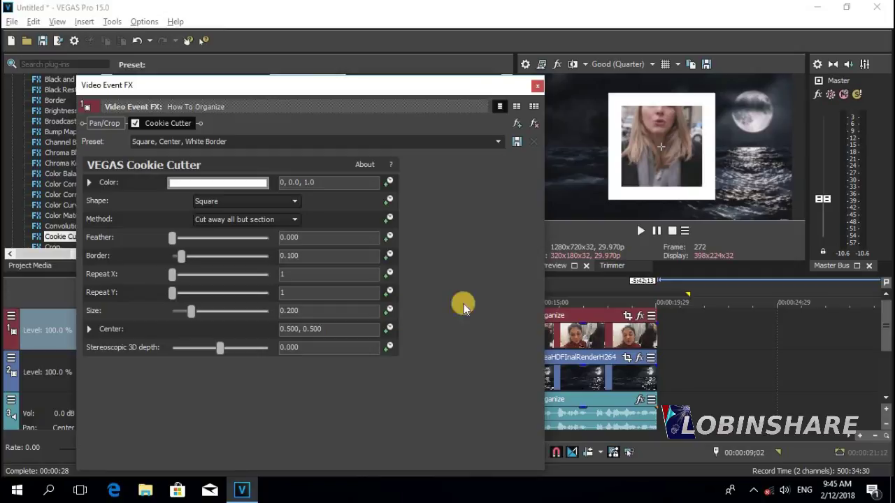
left_click_drag(374, 82, 335, 35)
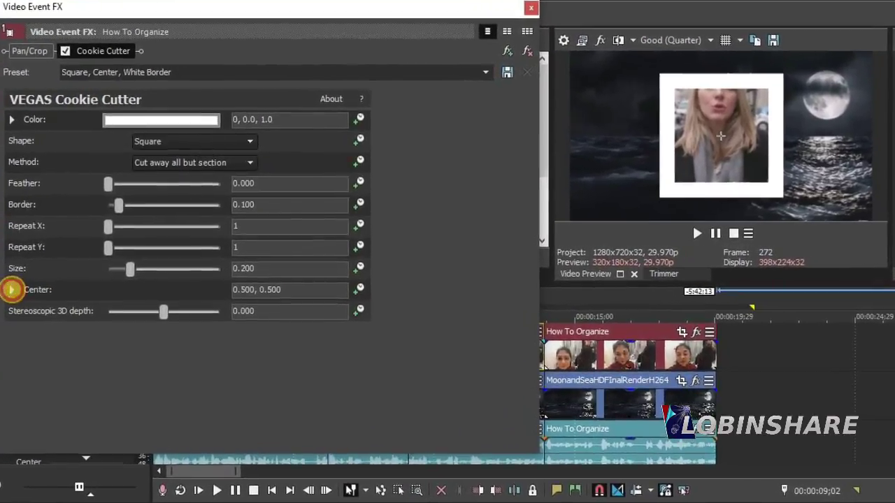
left_click(49, 279)
left_click_drag(220, 343, 217, 331)
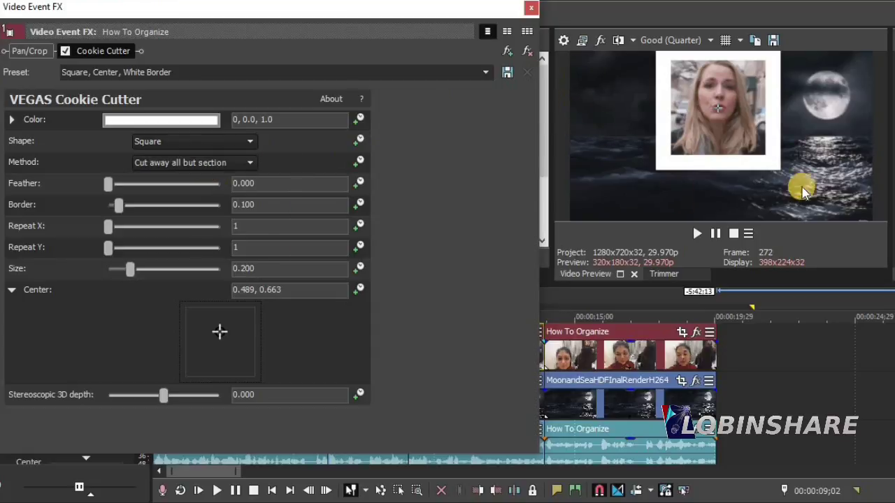
Step: Try the Cut away section method on the second segment's Cookie Cutter and switch back to Cut away all but section
left_click(250, 163)
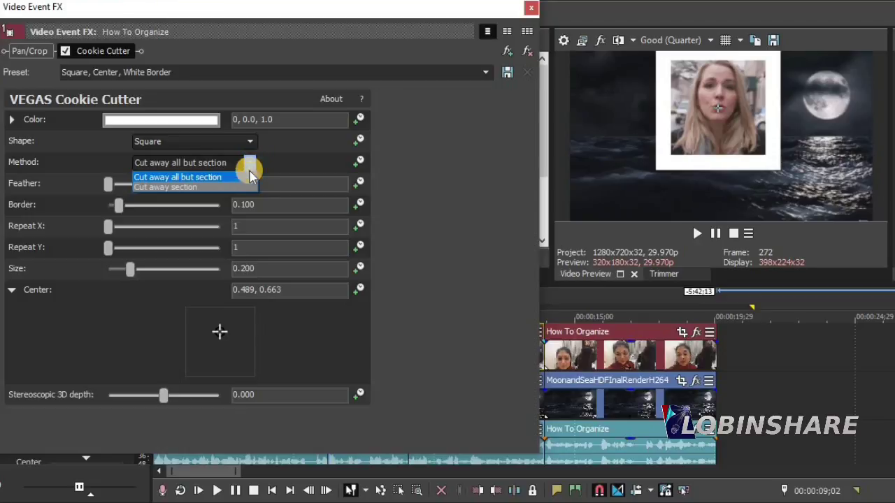
left_click(246, 187)
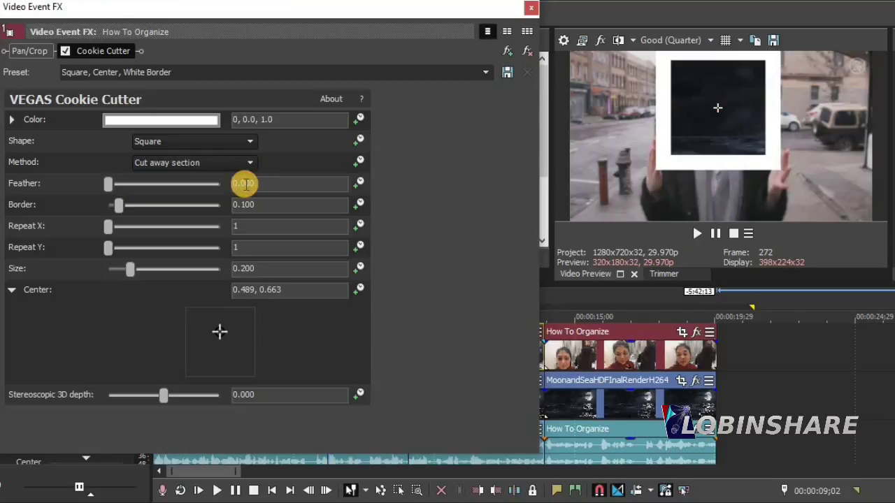
left_click(247, 164)
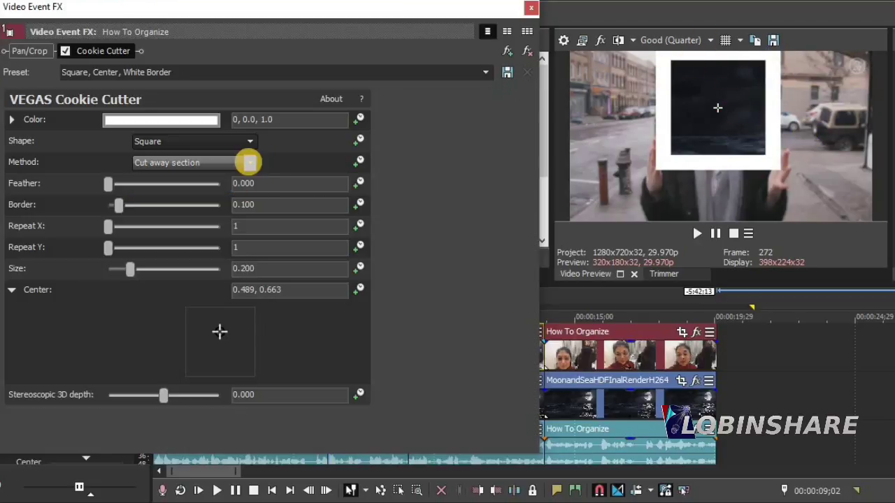
left_click(243, 178)
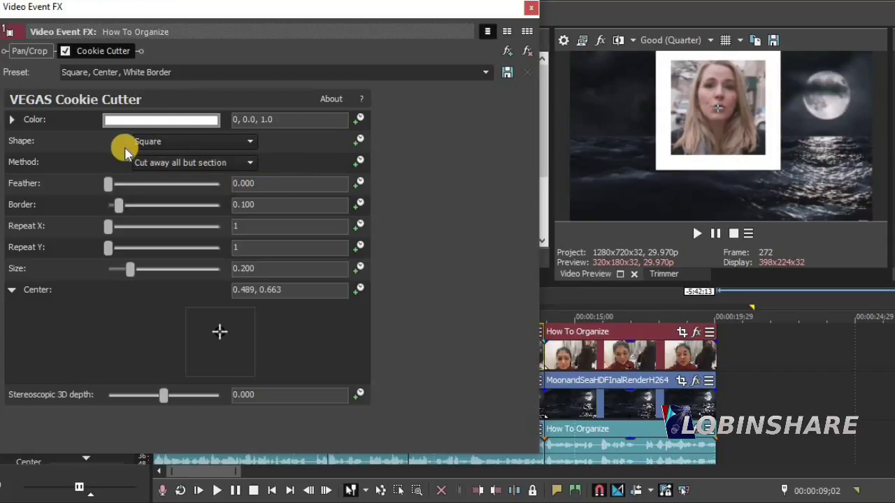
Step: Change the second segment's Cookie Cutter shape to Oval and set its border to 0.000
left_click(206, 145)
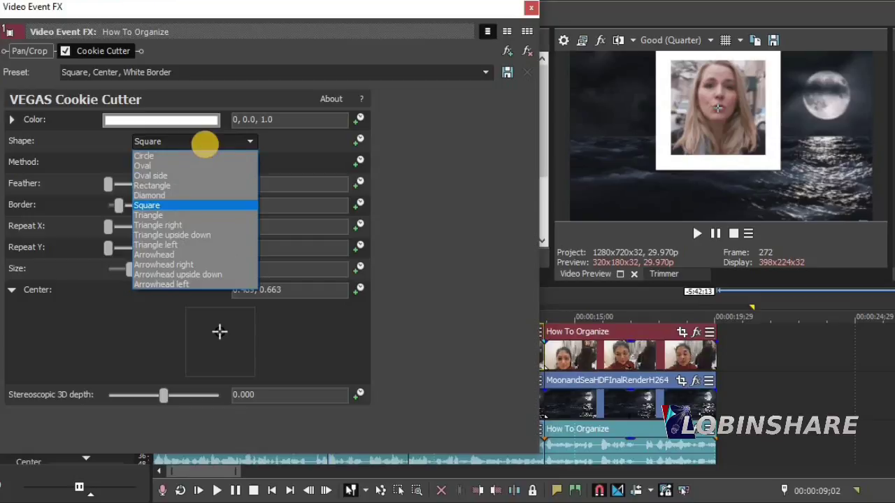
left_click(202, 166)
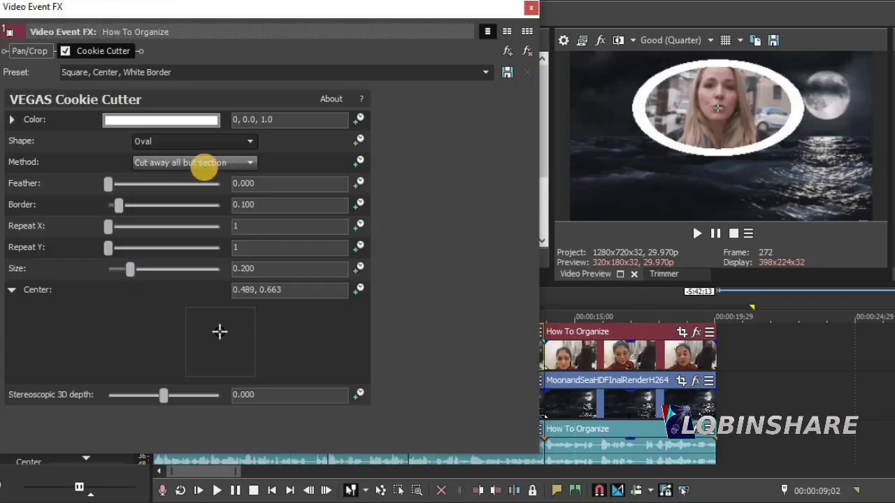
mouse_move(120, 212)
left_mouse_down()
mouse_move(142, 206)
mouse_move(106, 211)
left_mouse_up()
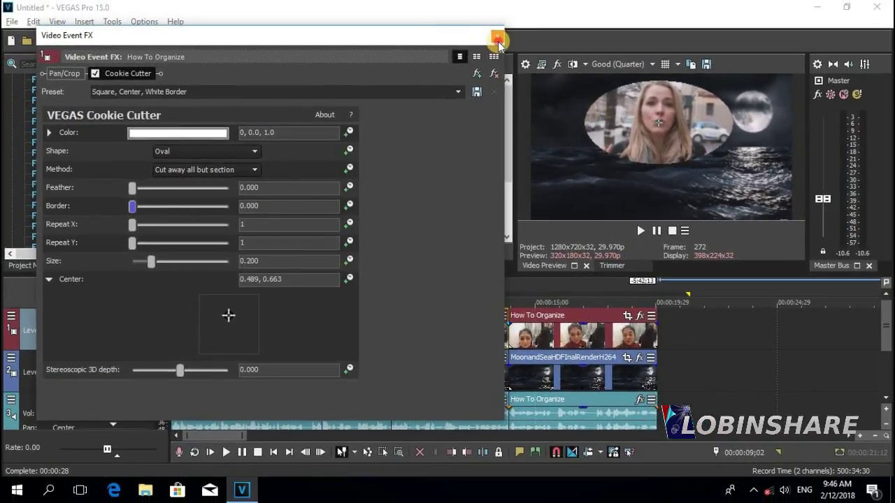
left_click(531, 7)
Step: Apply the Picture-In-Picture Cookie Cutter preset to the third How To Organize video segment and place the playhead within it at 00:00:16;22
left_click_drag(510, 87, 510, 168)
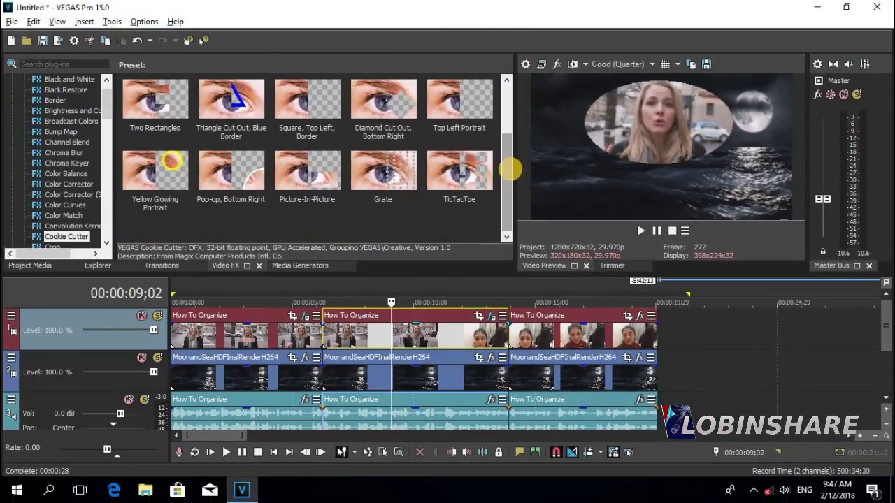
left_click(314, 177)
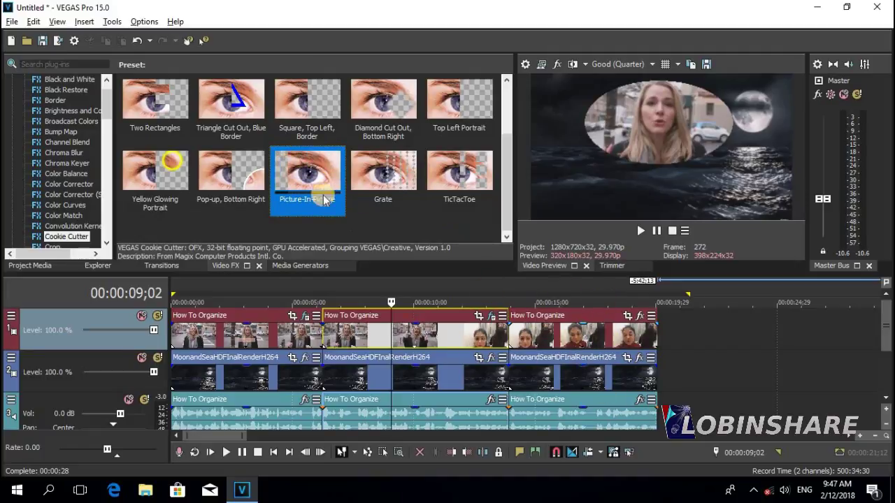
left_click_drag(319, 178, 568, 325)
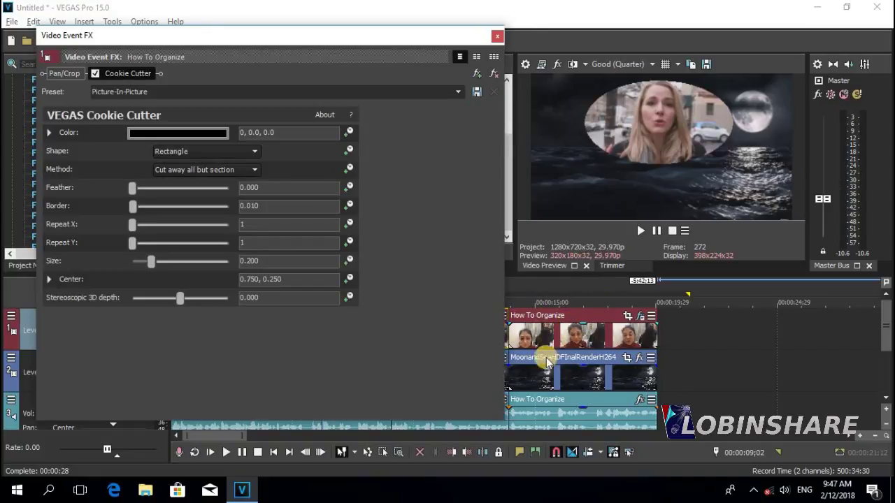
left_click(577, 283)
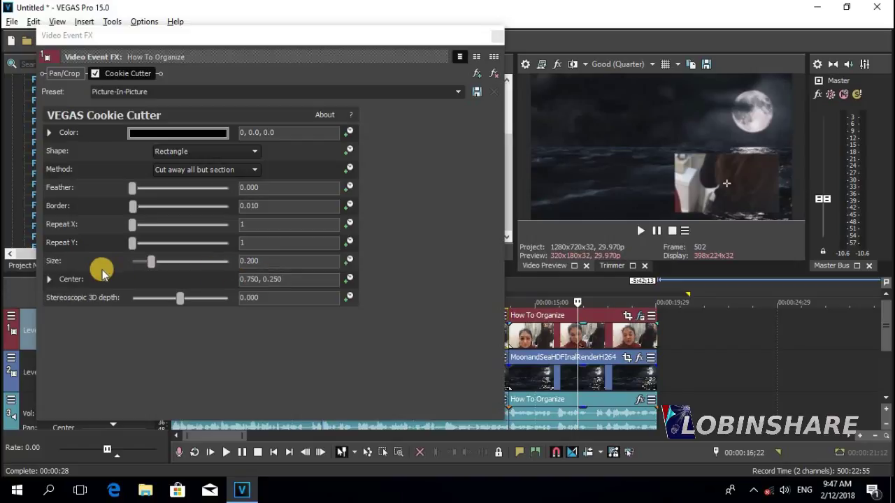
Step: Enlarge the third segment's rectangular cutout to size 0.510 and move its center to about 0.174, 0.522
left_click(49, 279)
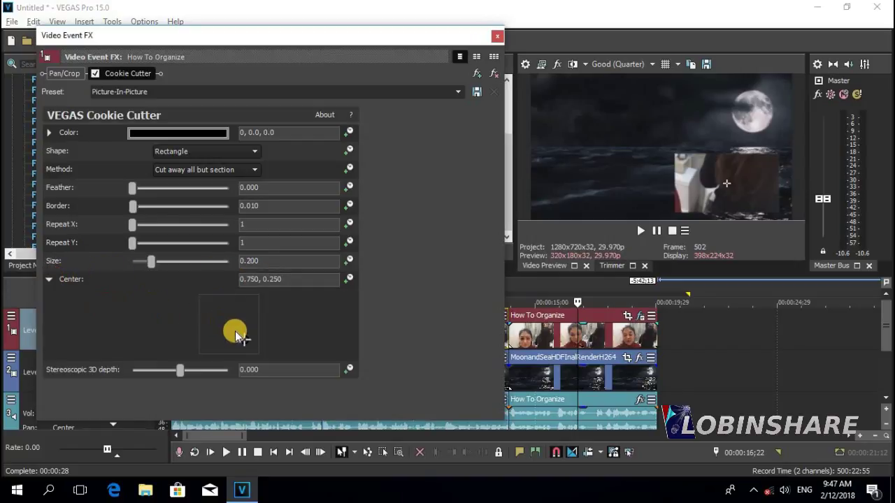
left_click_drag(242, 340, 221, 324)
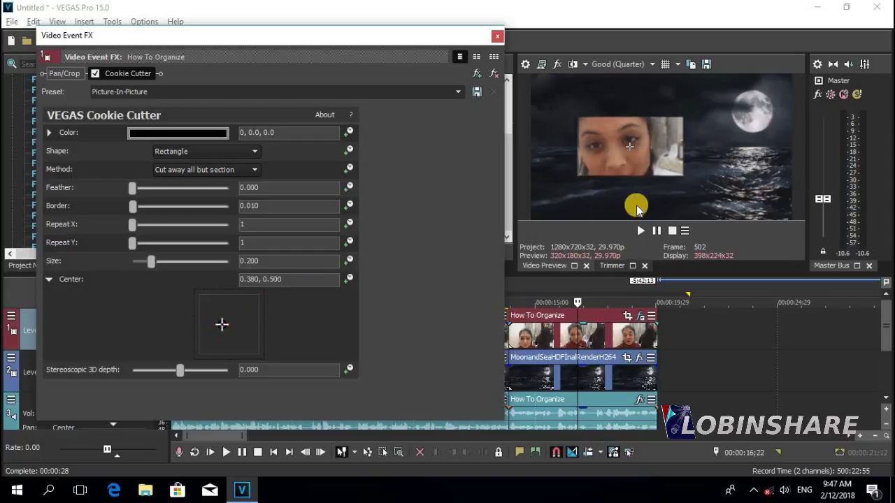
left_click_drag(629, 146, 593, 111)
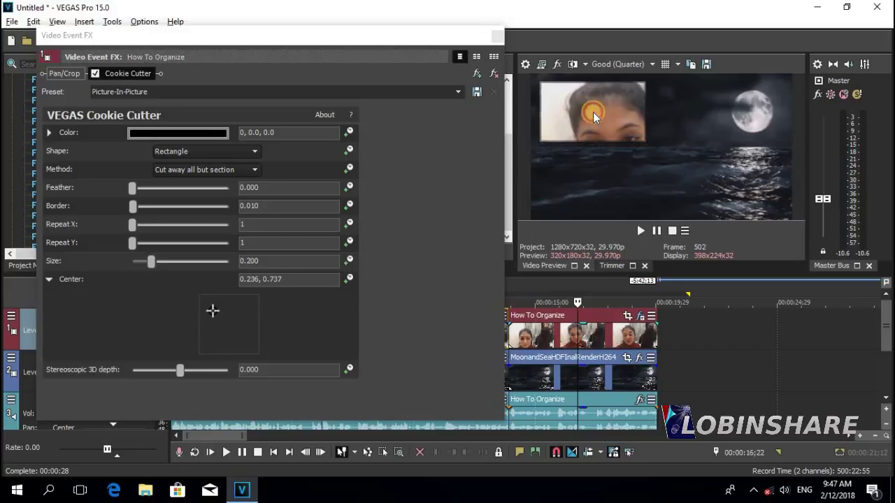
left_click_drag(151, 261, 182, 270)
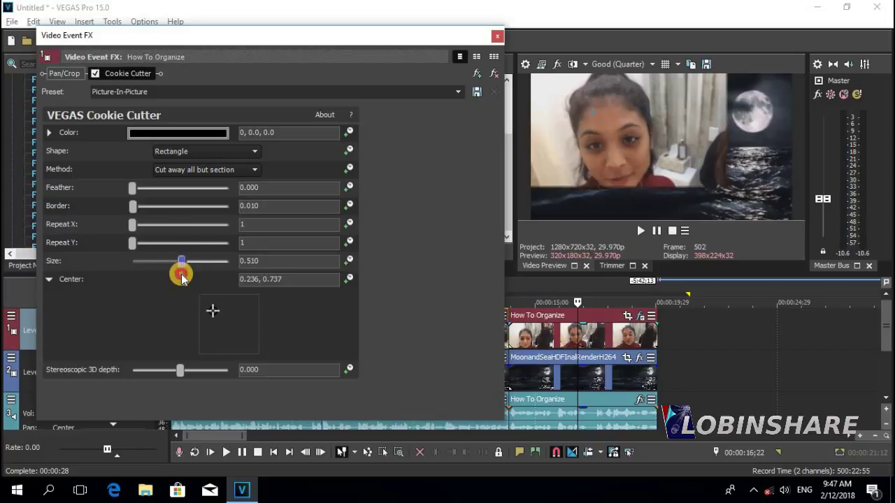
mouse_move(212, 315)
left_mouse_down()
mouse_move(201, 323)
mouse_move(209, 322)
left_mouse_up()
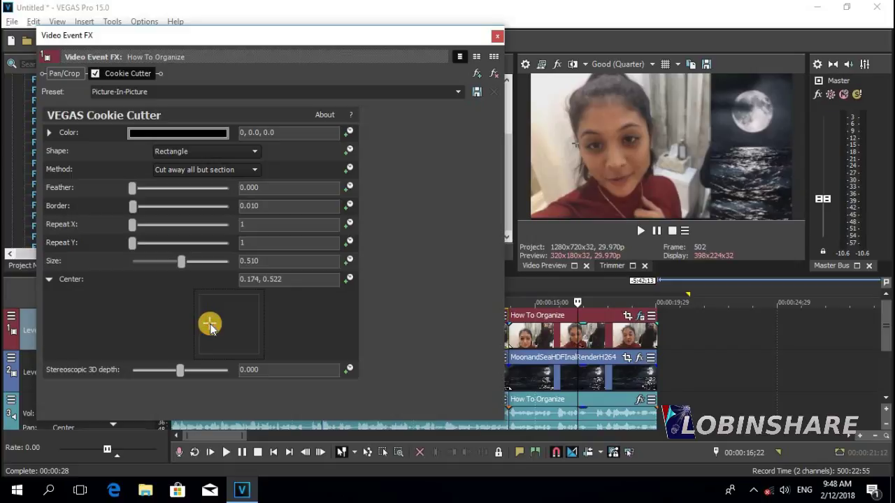
left_click(497, 36)
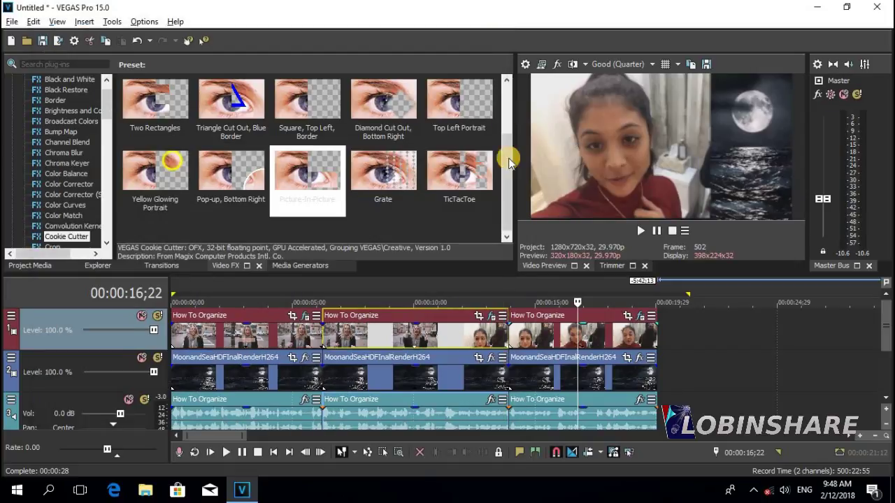
Step: Play back the third How To Organize segment from its start and look through the available Cookie Cutter presets
left_click(513, 285)
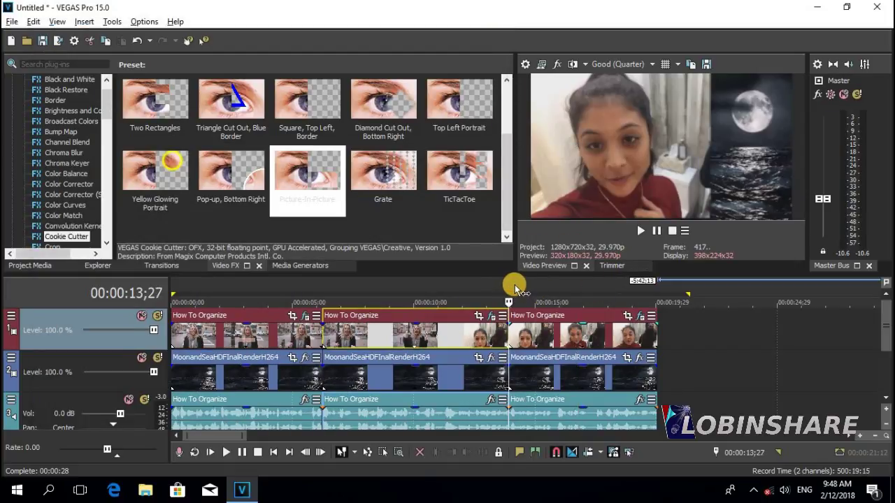
left_click(640, 232)
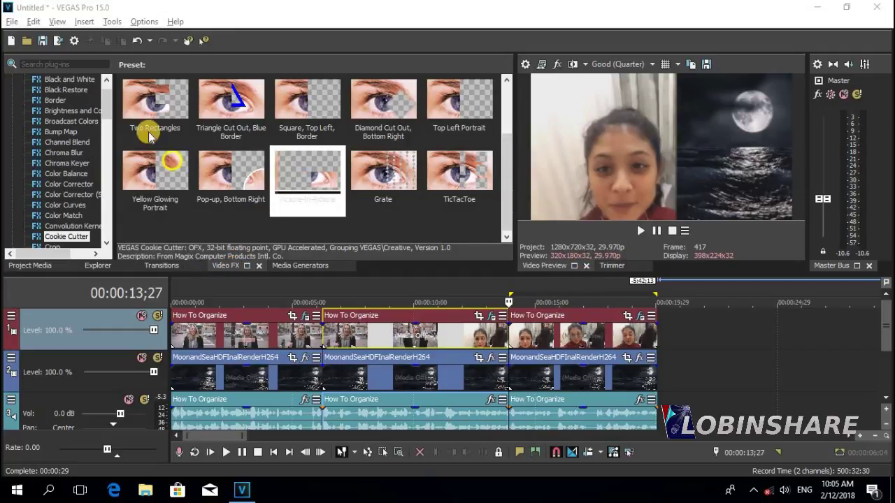
mouse_move(107, 112)
left_mouse_down()
mouse_move(108, 154)
mouse_move(107, 112)
left_mouse_up()
left_click(76, 165)
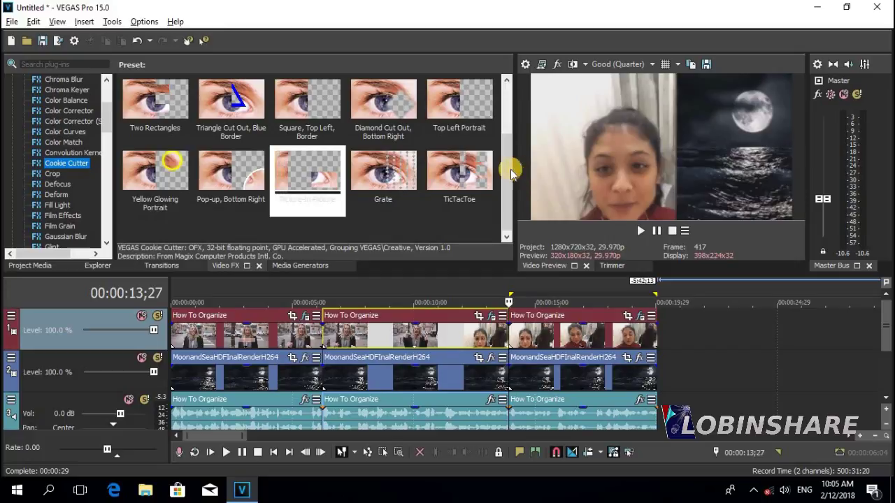
left_click_drag(509, 168, 510, 106)
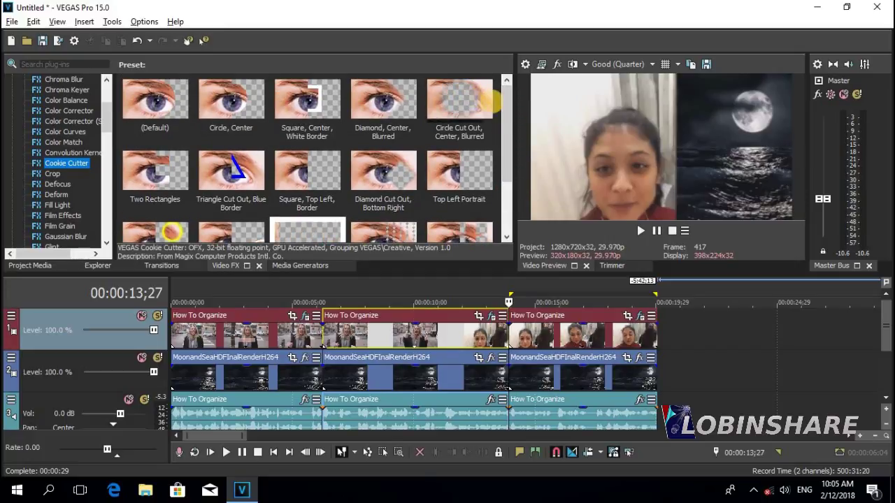
left_click_drag(511, 126, 511, 173)
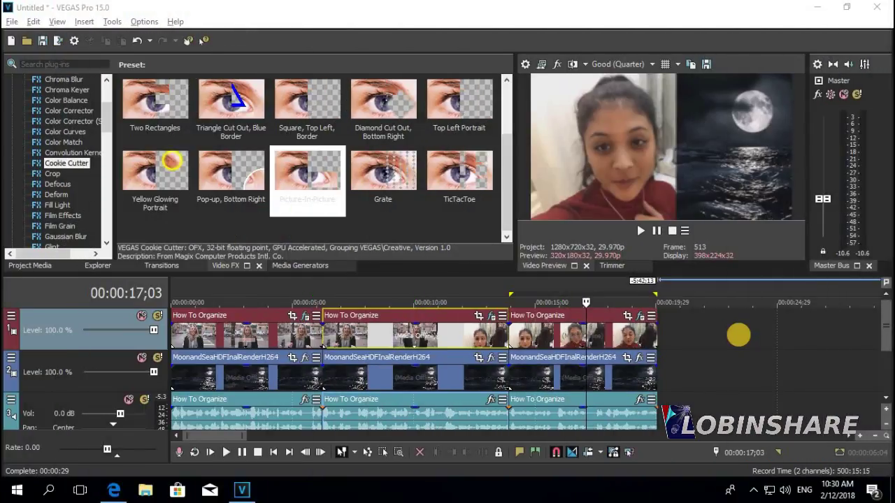
Step: Preview the Cookie Cutter cutouts on the third, first and second How To Organize segments
left_click(587, 299)
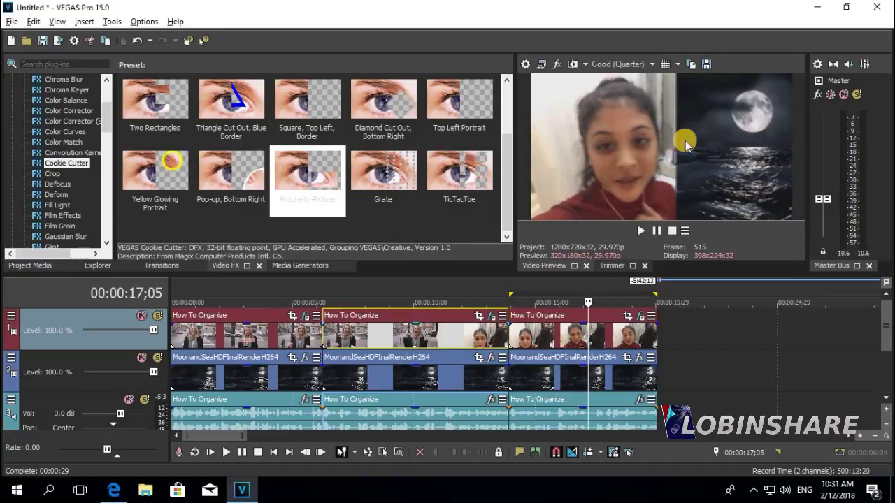
left_click(246, 315)
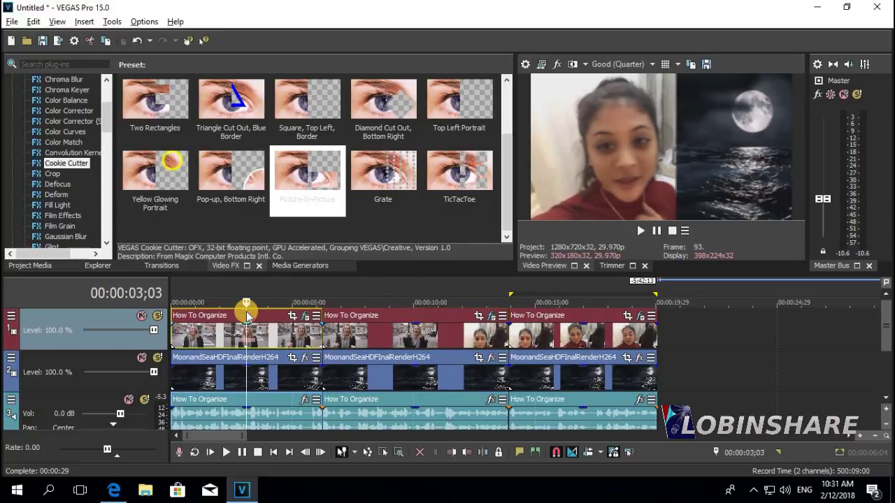
left_click(393, 317)
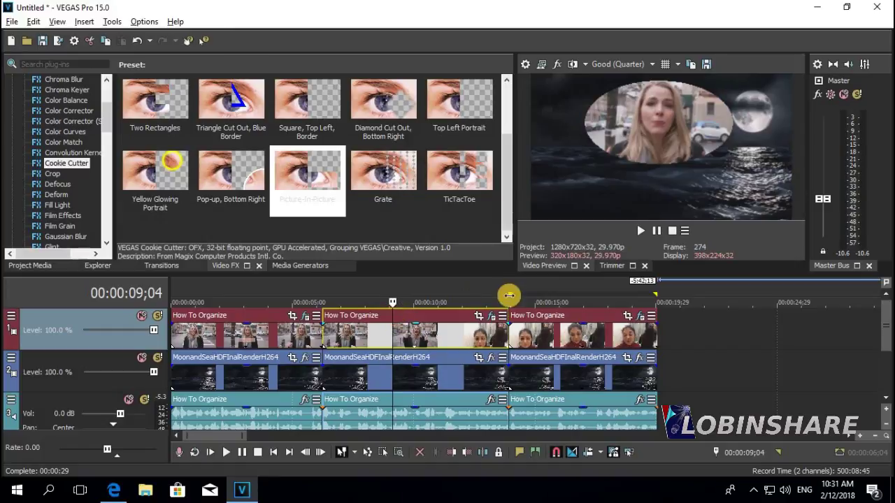
Step: Disable the Cookie Cutter effect on the third How To Organize segment and close its effect settings
left_click(566, 315)
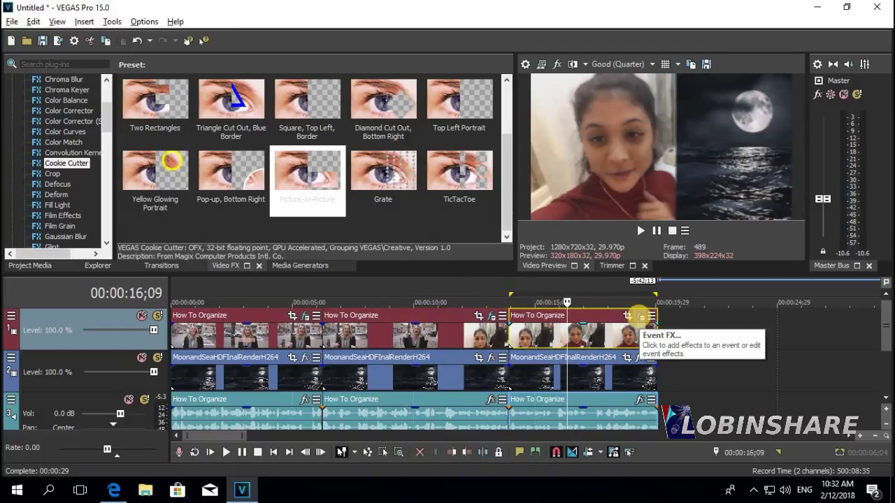
left_click(639, 316)
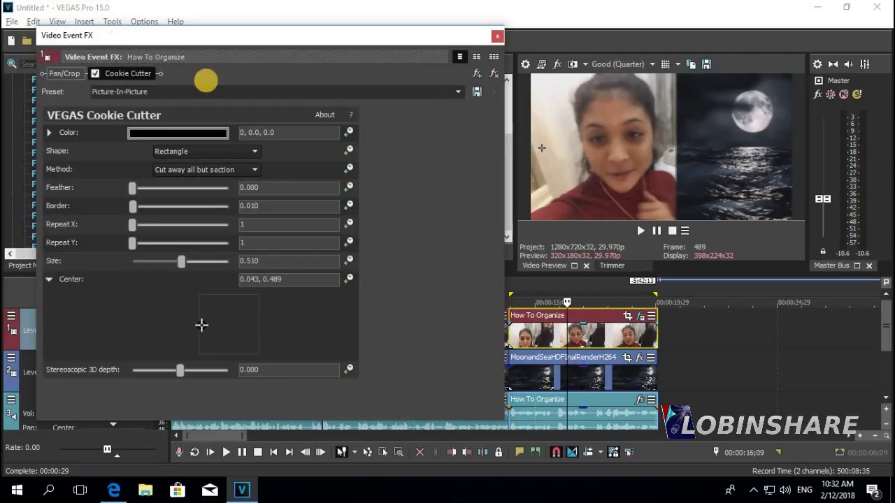
left_click(95, 74)
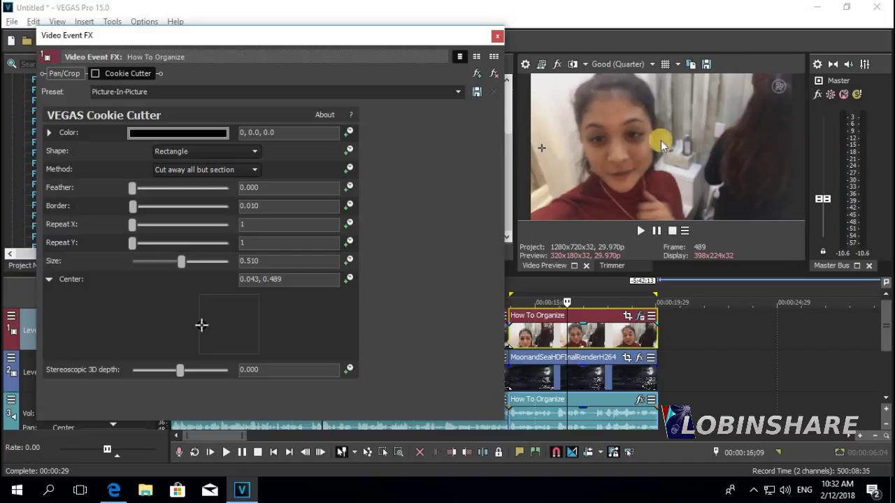
left_click(497, 36)
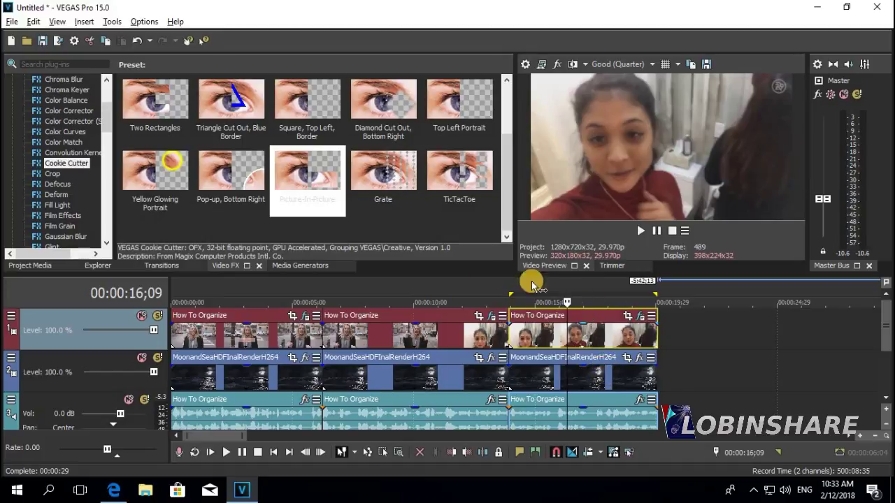
Step: Disable the Cookie Cutter effect on the second How To Organize segment and close its effect settings
left_click(434, 320)
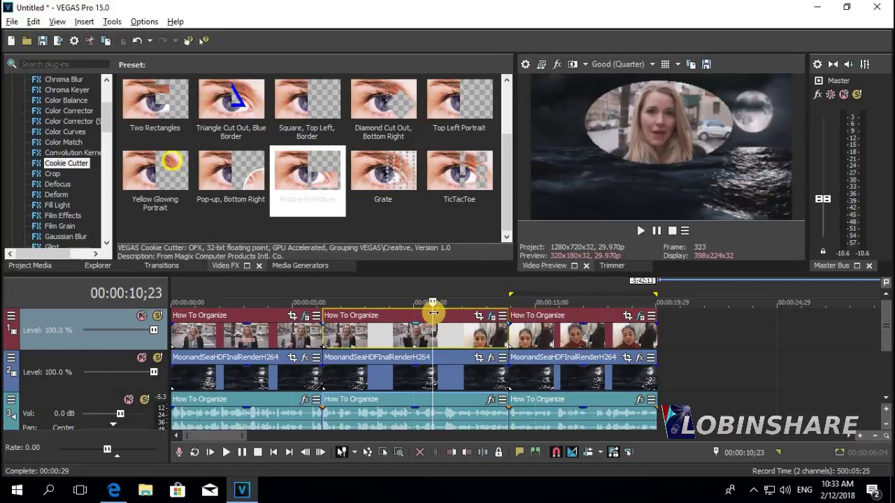
left_click(494, 315)
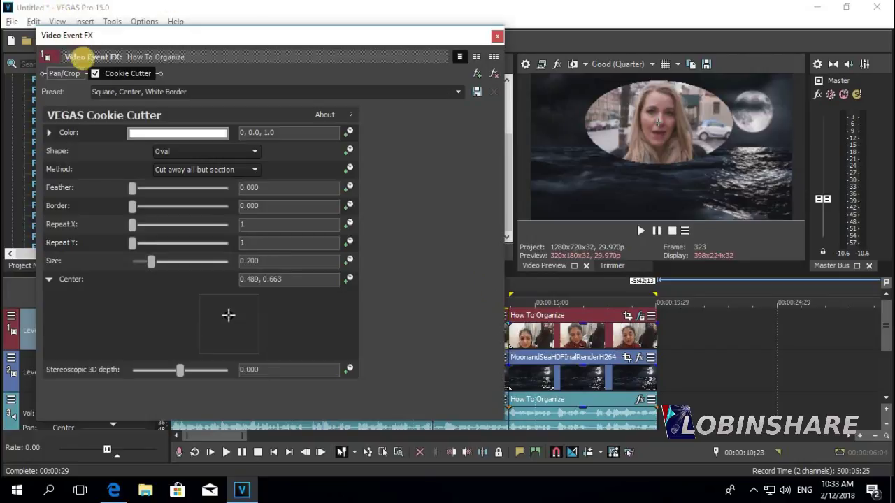
left_click(95, 73)
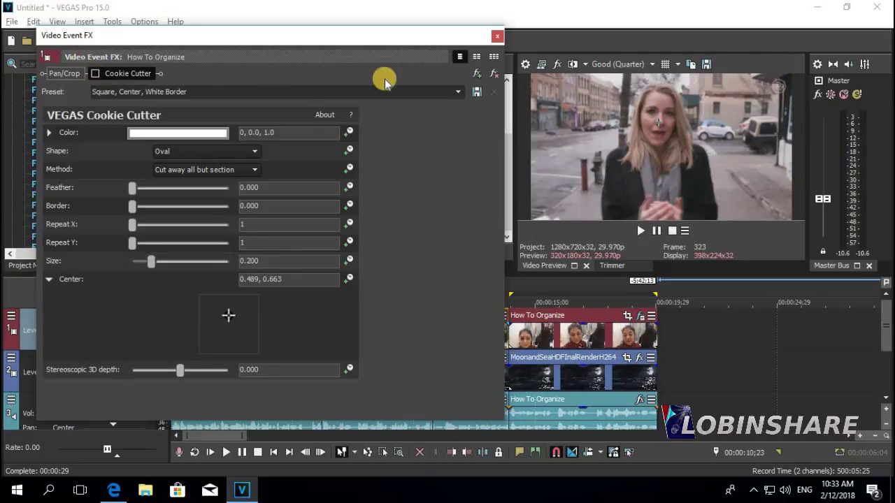
left_click(500, 35)
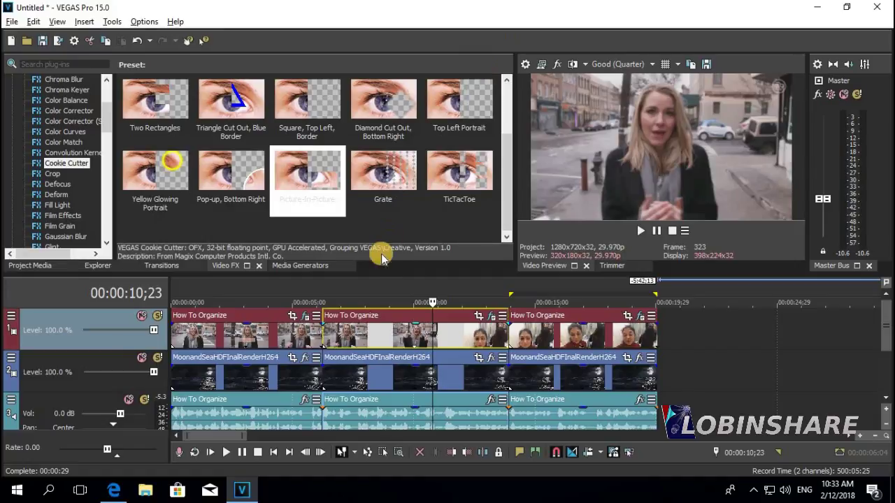
Step: Disable the Cookie Cutter effect on the first How To Organize segment and close its effect settings
left_click(244, 318)
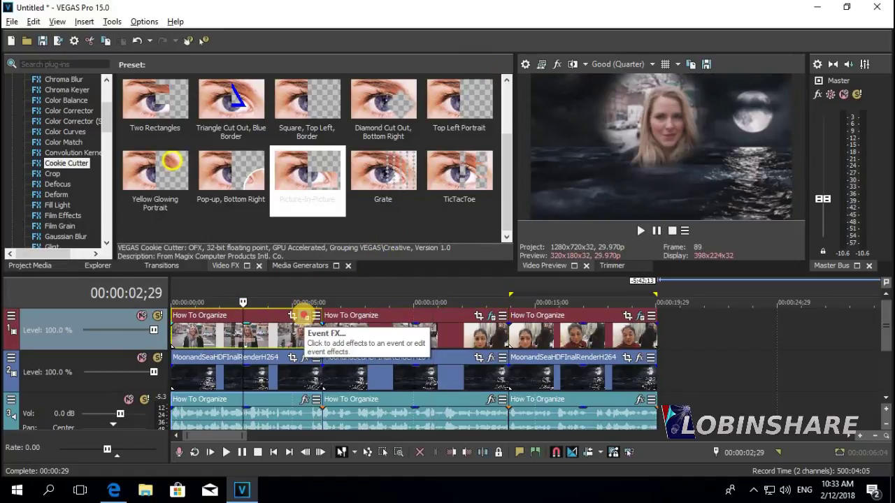
left_click(302, 315)
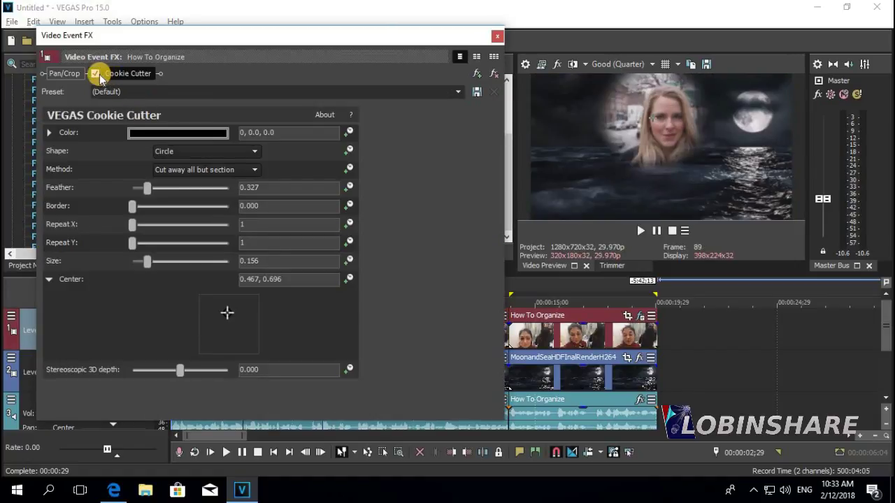
left_click(95, 73)
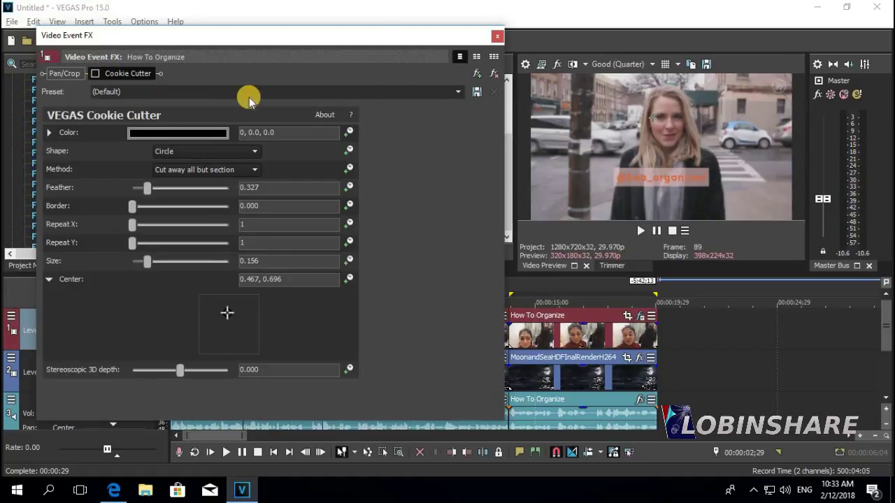
left_click(495, 38)
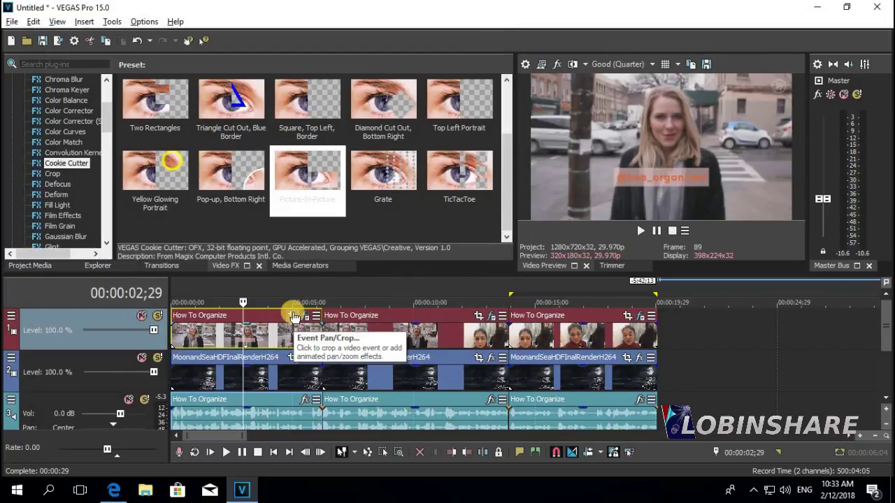
Step: Enable the Pan/Crop mask for the first How To Organize segment and move the mask timeline's playhead to 00:00:00;00
left_click(257, 315)
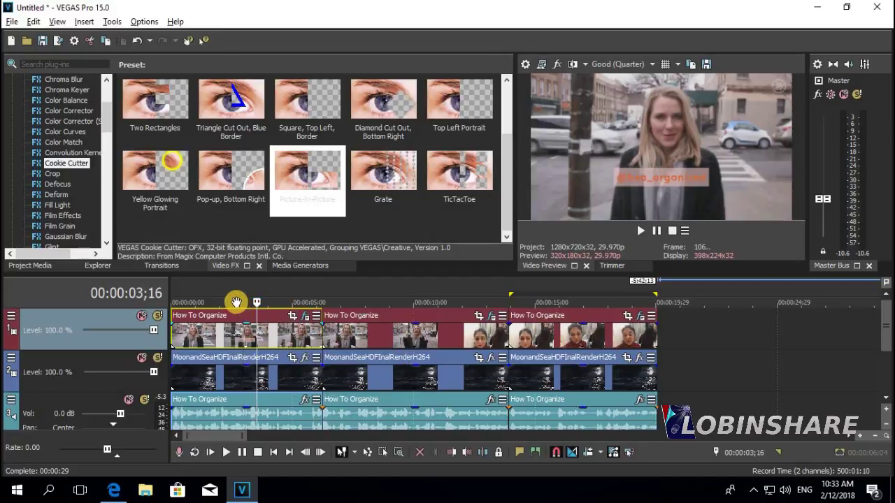
left_click(292, 317)
mouse_move(382, 35)
left_mouse_down()
mouse_move(377, 16)
mouse_move(377, 30)
left_mouse_up()
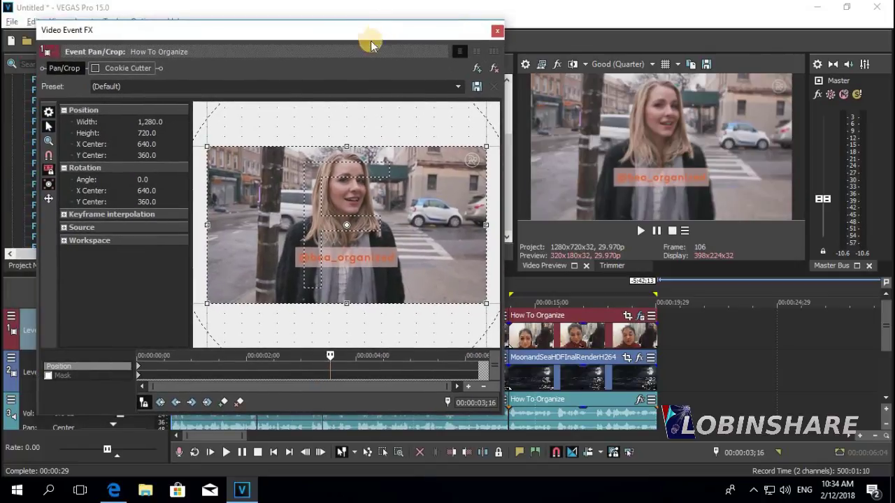
left_click(48, 376)
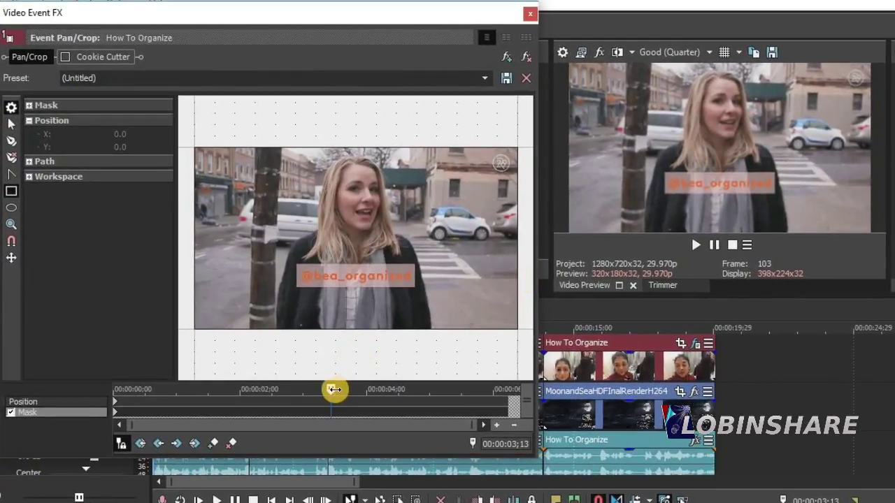
left_click_drag(331, 389, 83, 385)
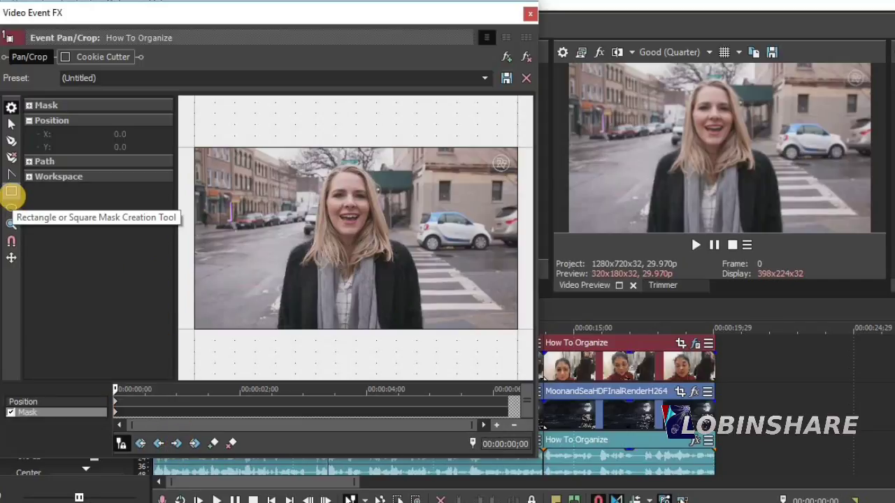
Step: Draw a rectangular mask around the woman's face, centered at about 628, 231, and play back the first segment
left_click(12, 197)
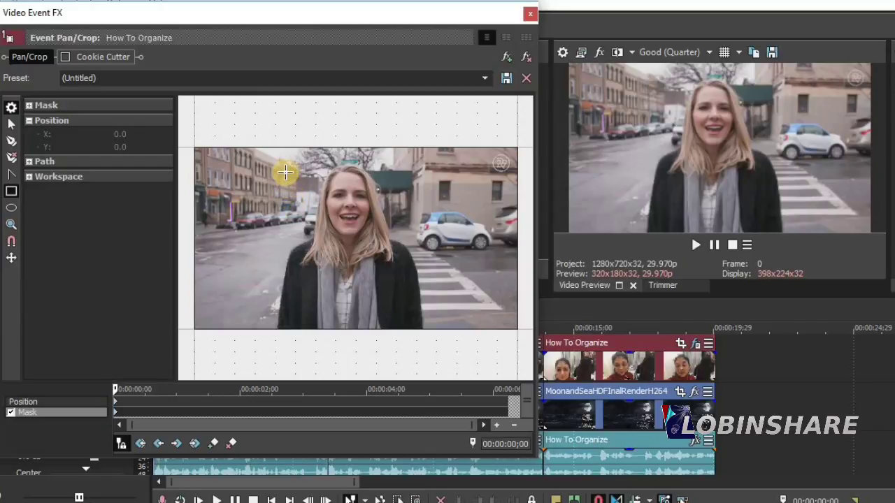
left_click_drag(285, 170, 420, 241)
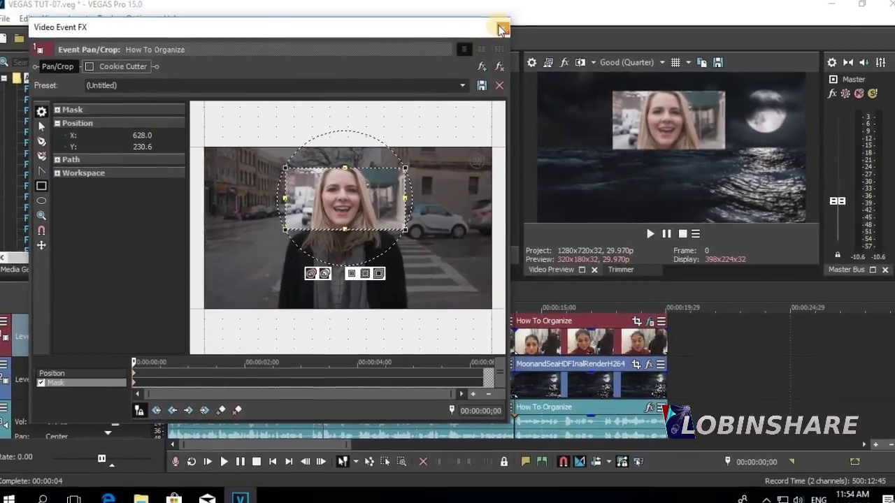
left_click(530, 13)
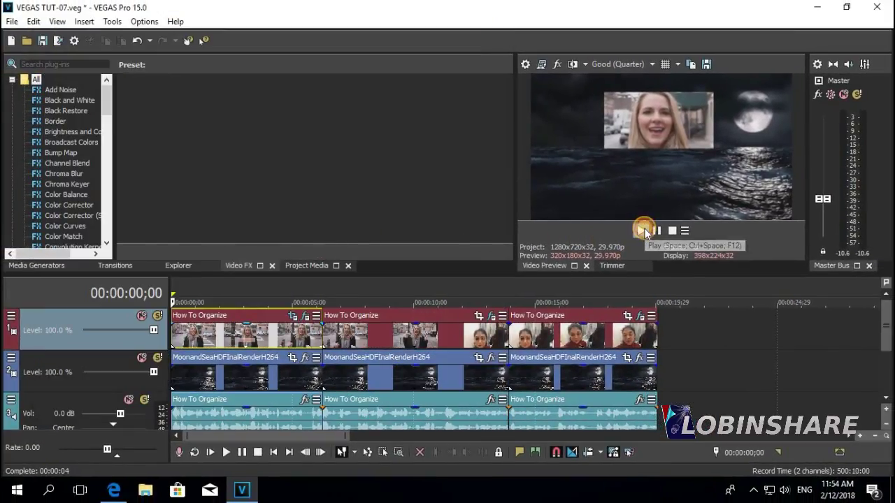
left_click(644, 230)
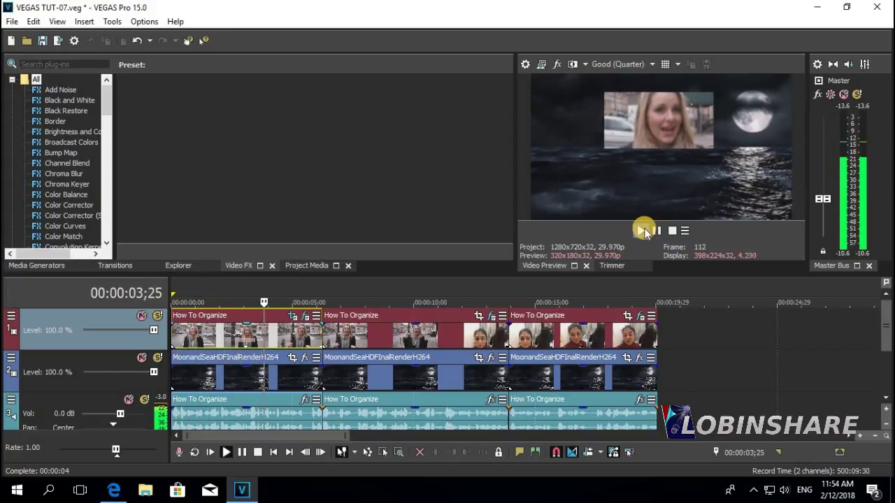
left_click(654, 230)
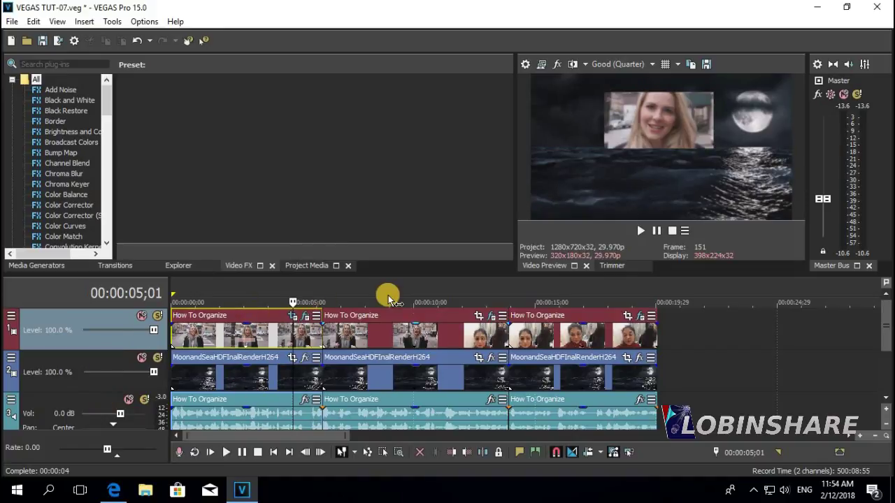
Step: Enable the Pan/Crop mask for the second How To Organize segment and draw an oval mask around the woman's face at its start
left_click(392, 313)
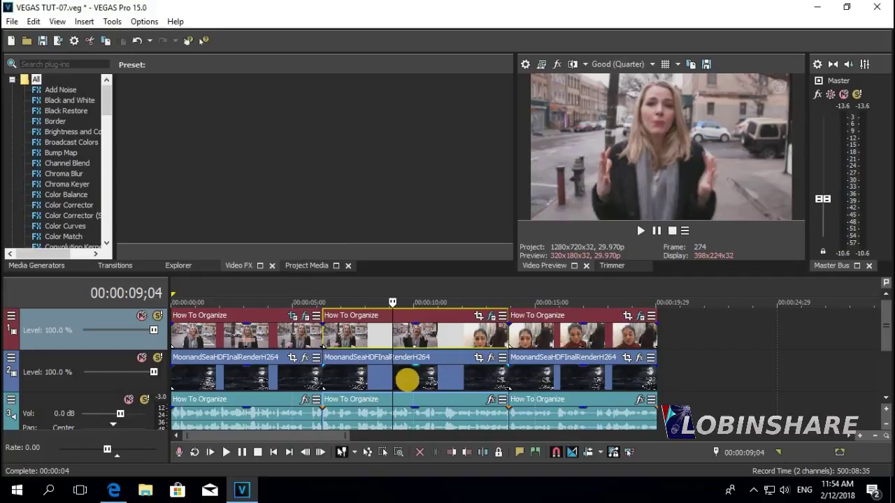
left_click(409, 382)
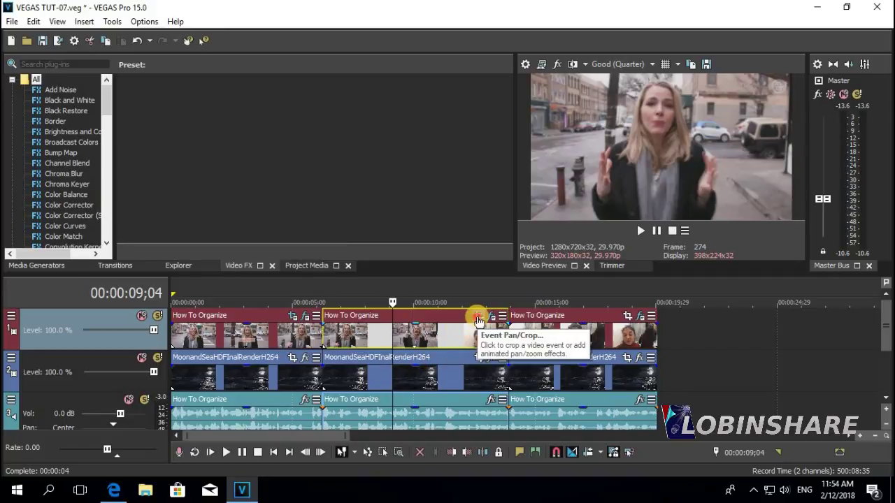
left_click(478, 317)
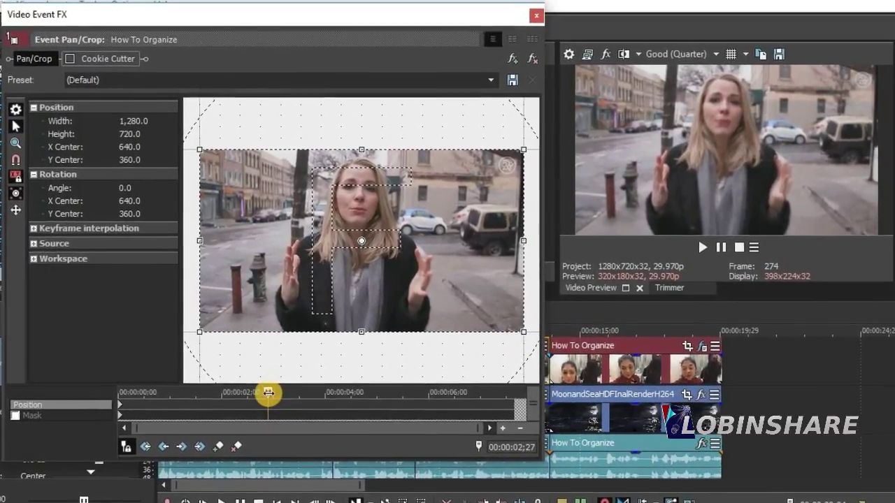
left_click_drag(264, 356, 98, 355)
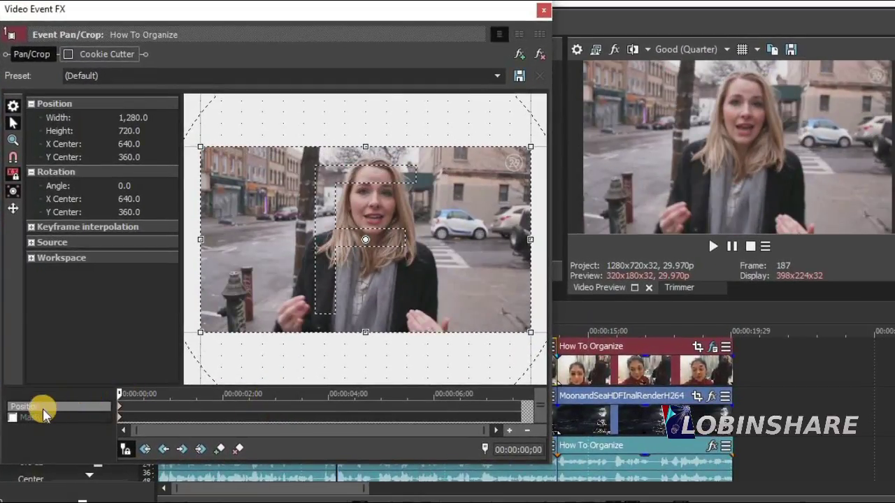
left_click(13, 417)
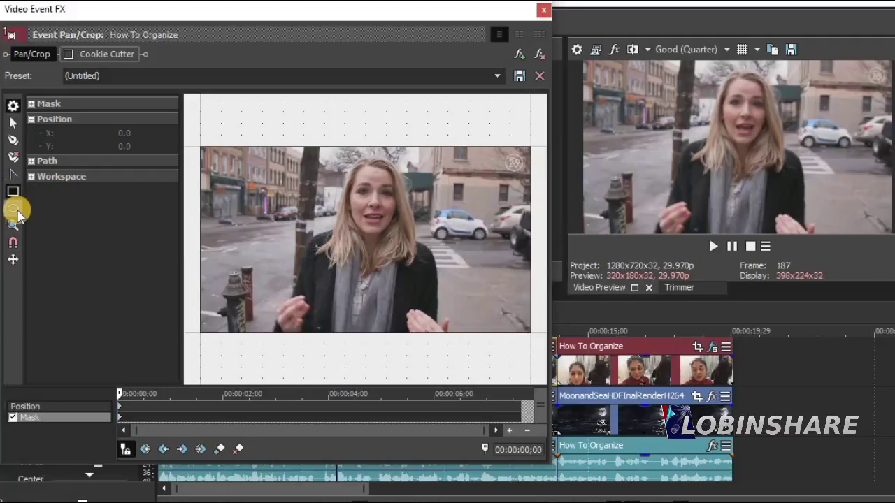
left_click(15, 211)
left_click_drag(295, 168, 448, 249)
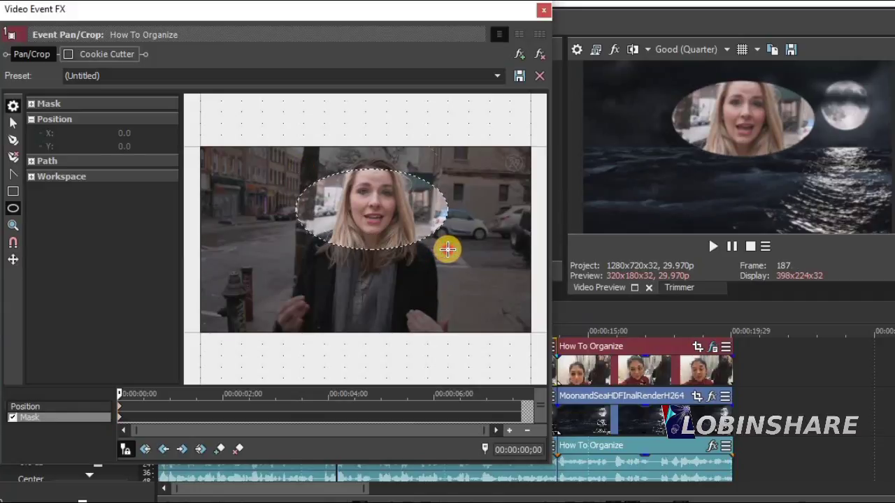
Step: Close the mask settings and play back the second How To Organize segment with its oval mask
left_click(544, 10)
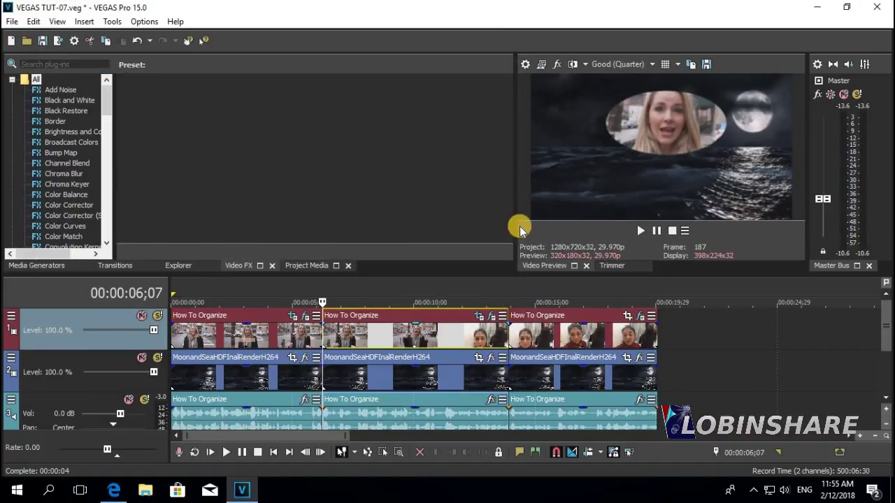
left_click(638, 235)
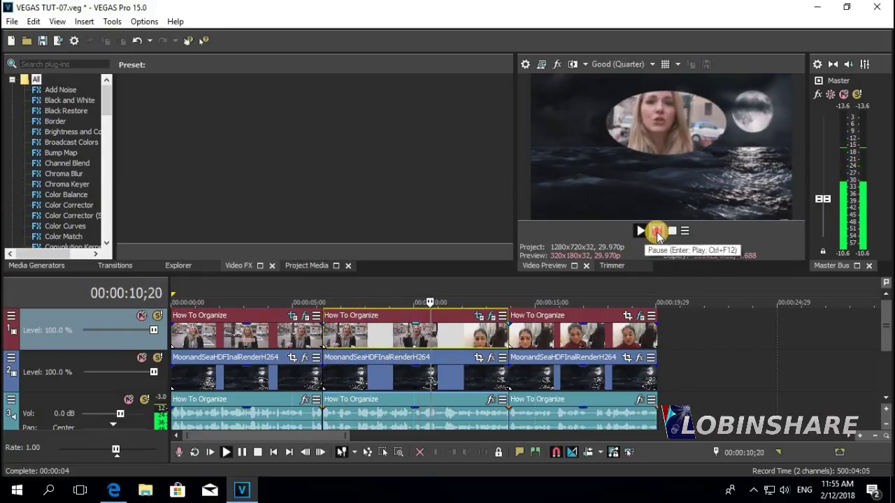
left_click(656, 231)
Step: Open Pan/Crop for the third How To Organize segment and enable its mask at 00:00:00;00
left_click(597, 314)
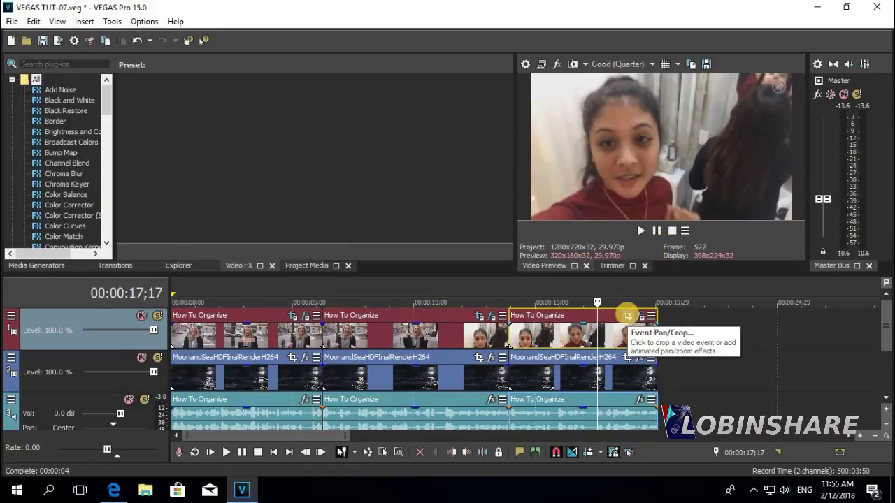
left_click(628, 316)
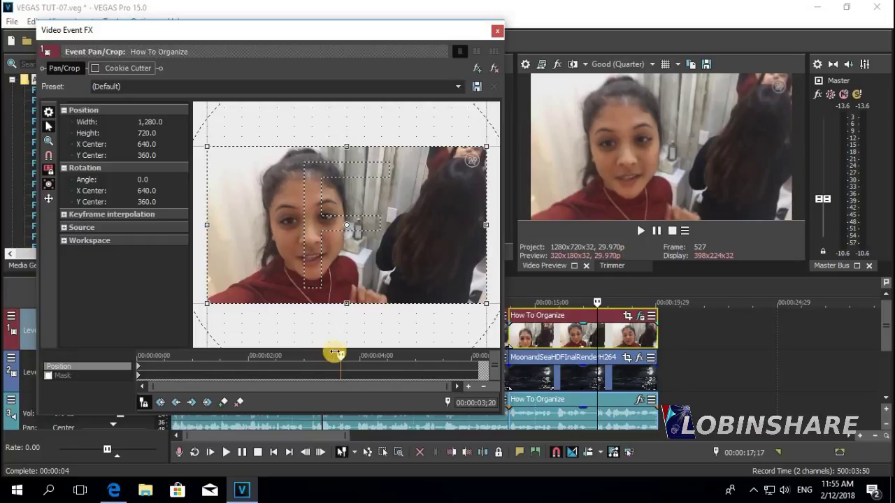
left_click(302, 358)
left_click(47, 375)
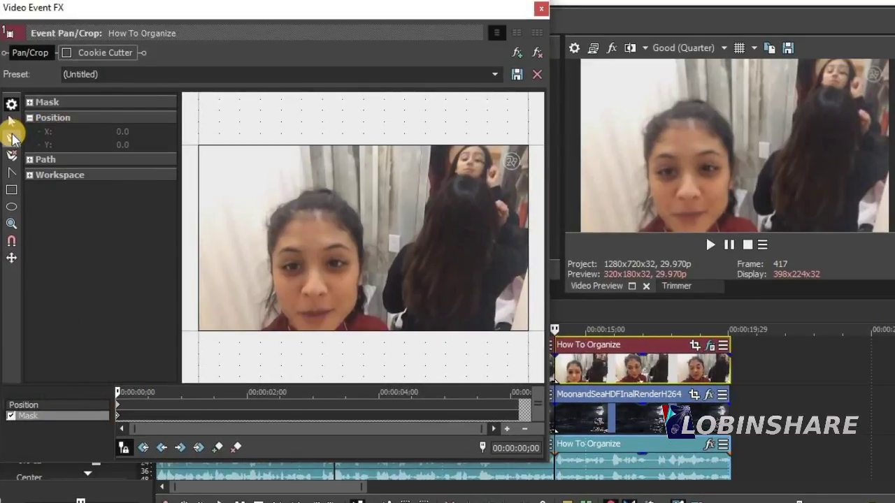
Step: Draw a closed four-point mask with a slanted right edge around the left side of the third segment's frame, and close its settings
left_click(11, 137)
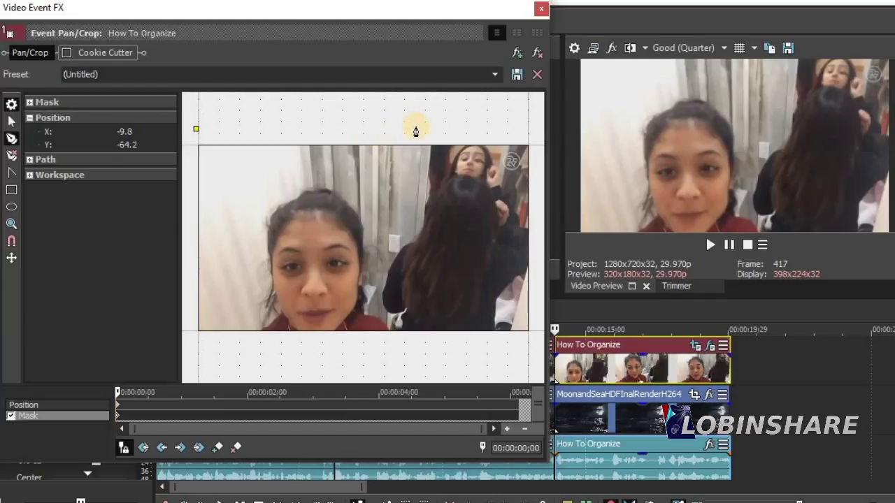
left_click(323, 357)
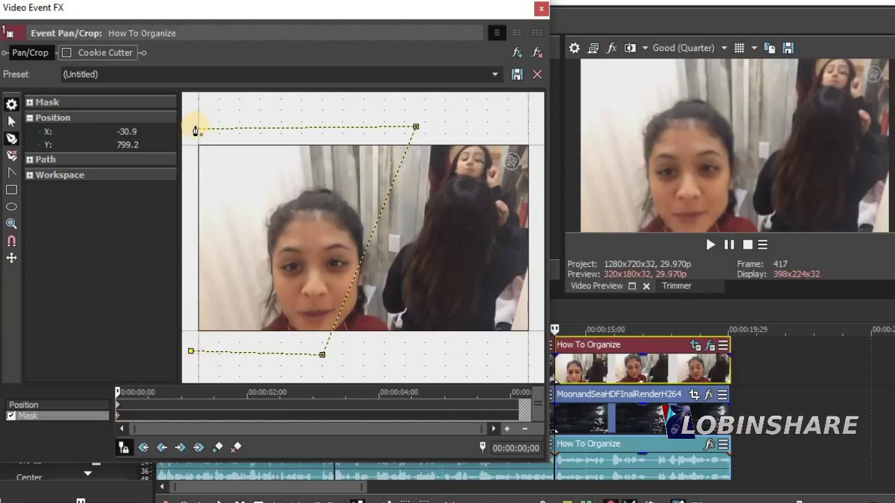
left_click(196, 128)
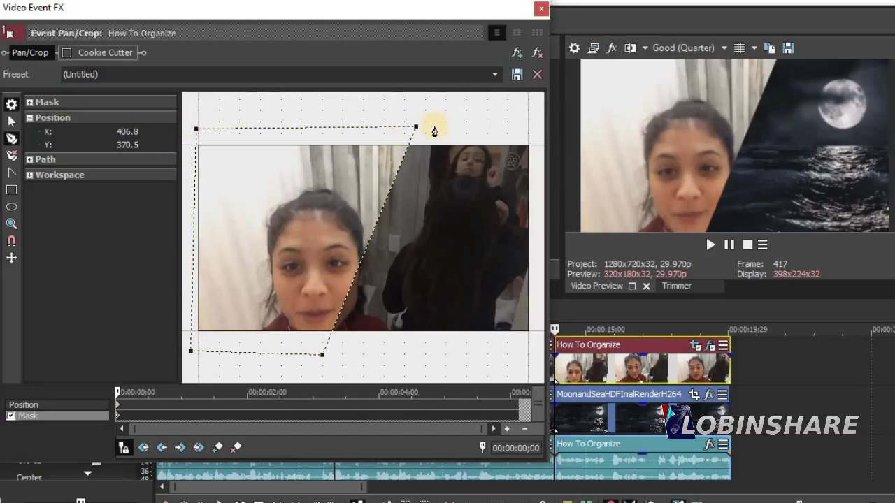
left_click(541, 8)
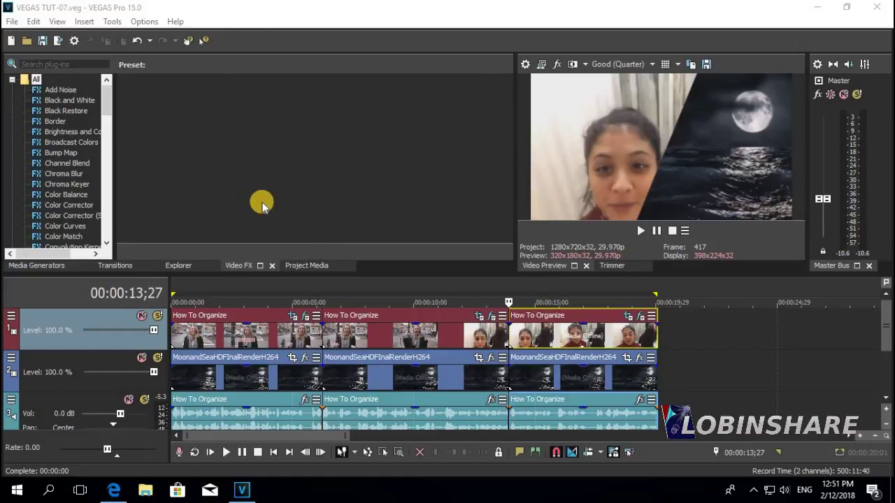
Step: Import the Green-Screen-Actress-Sample and tree images from the Pictures folder into the project media
left_click(306, 266)
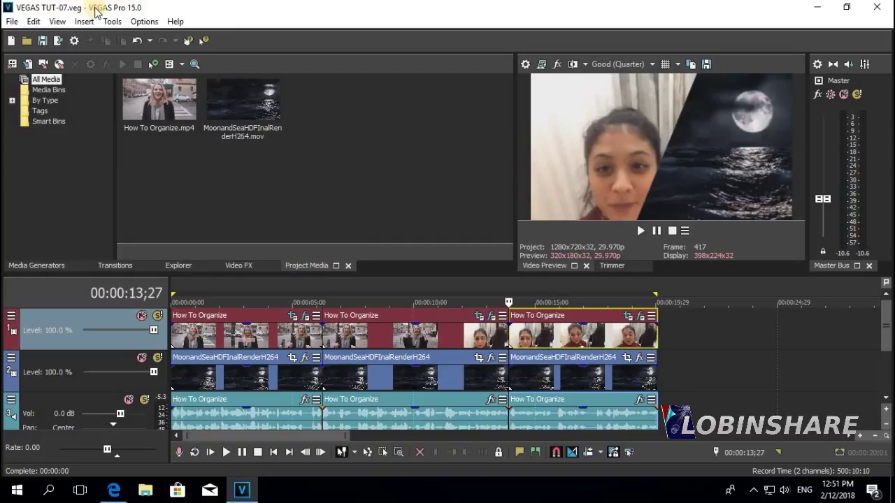
left_click(16, 22)
mouse_move(60, 158)
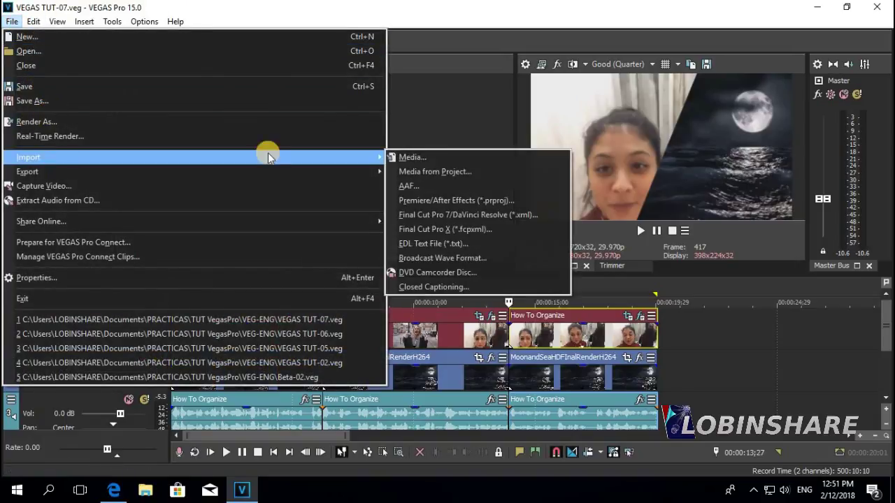
left_click(440, 153)
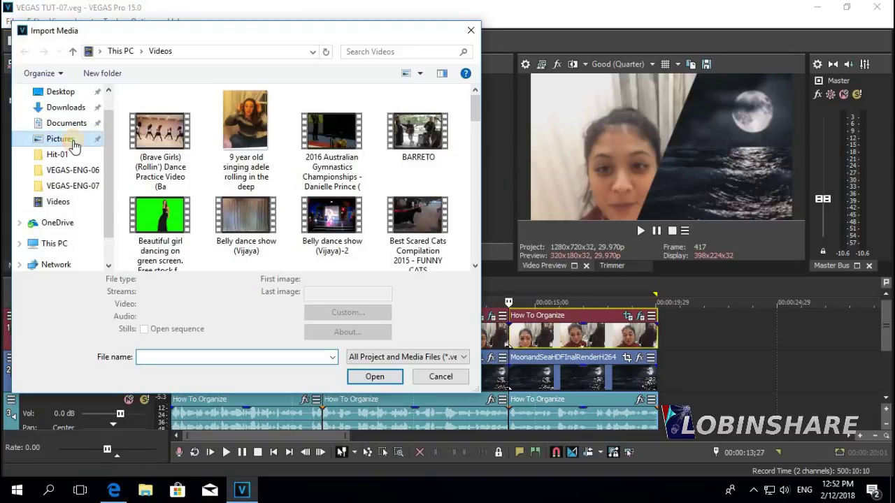
left_click(70, 141)
left_click_drag(472, 107, 475, 224)
left_click(168, 176)
left_click(241, 196, "ctrl")
left_click(374, 392)
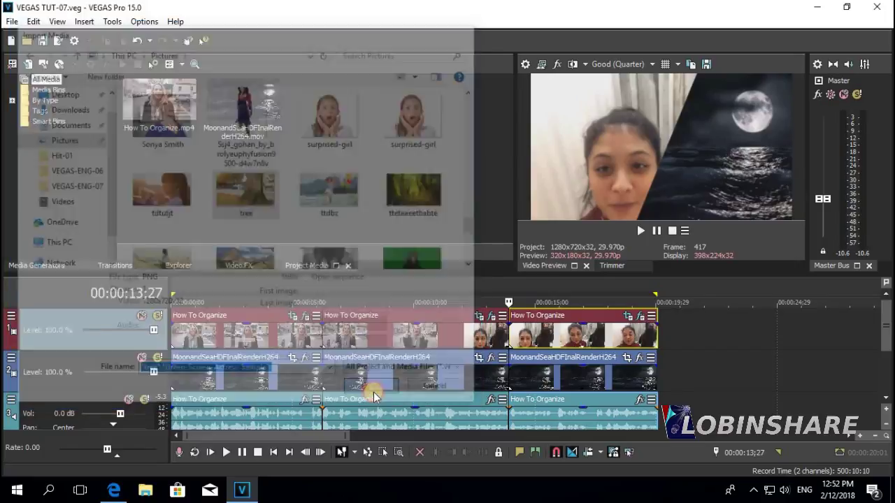
Step: Place tree.png on track 2 right after the last segment and Green-Screen-Actress-Sample.png directly above it on track 1
left_click(404, 106)
left_click_drag(404, 106, 667, 371)
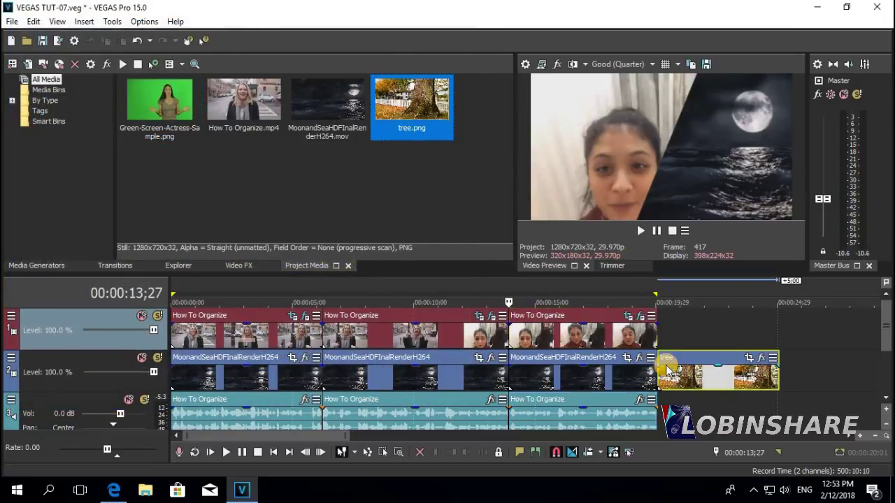
left_click(165, 112)
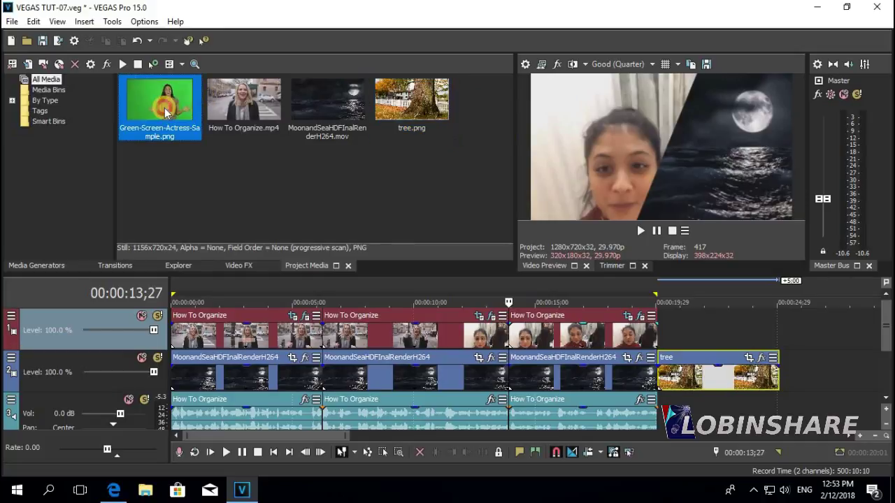
left_click_drag(165, 112, 656, 334)
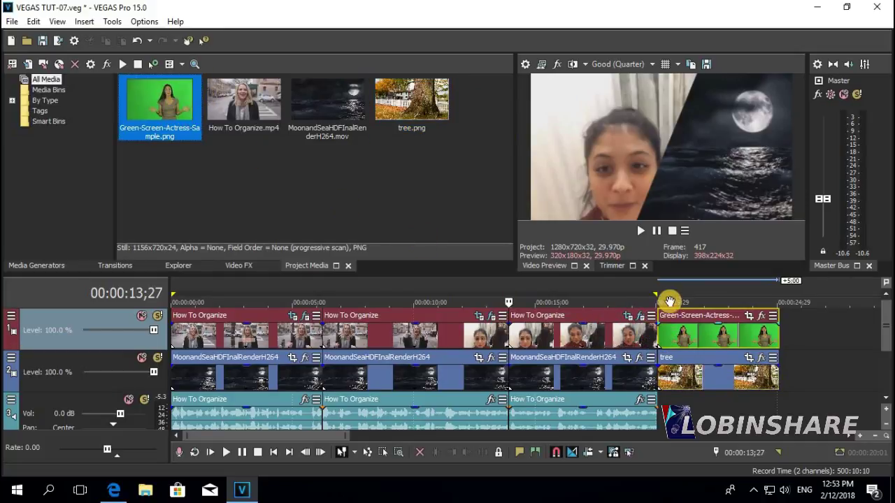
Step: Move the playhead to 00:00:22;08 and apply the Chroma Keyer's Green Screen preset to the Green-Screen-Actress-Sample clip
left_click(710, 291)
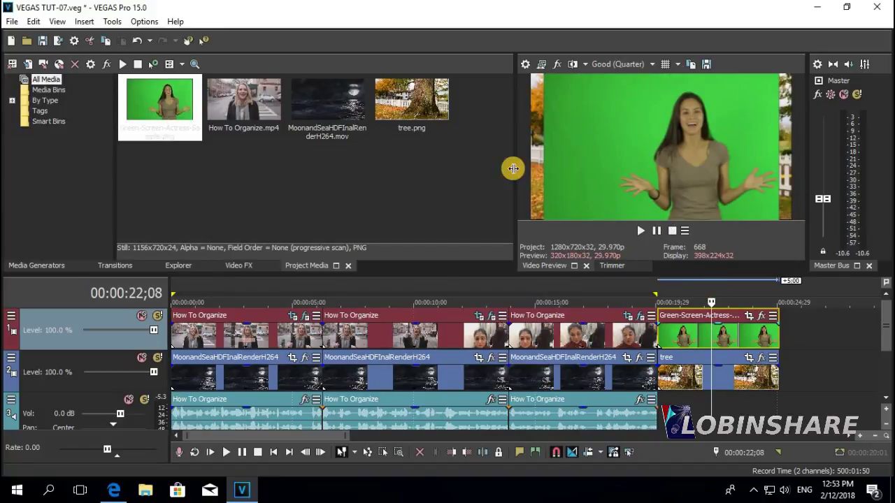
left_click(248, 266)
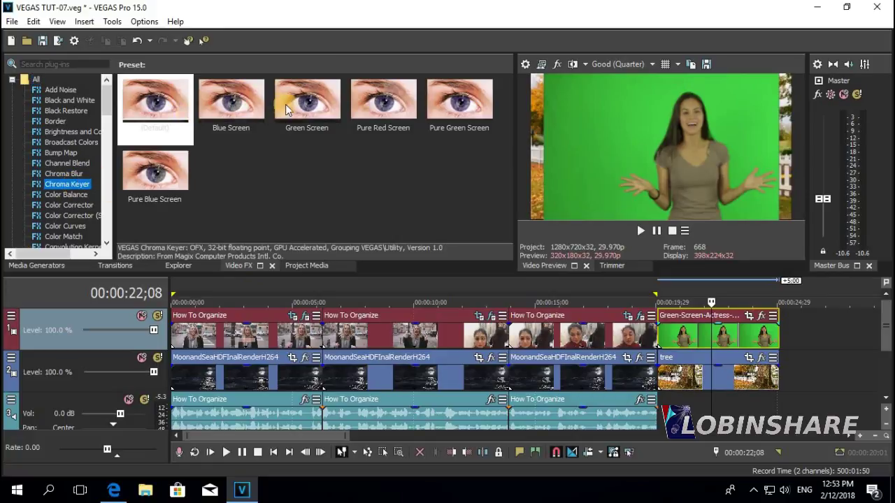
left_click(291, 106)
left_click_drag(291, 105, 699, 329)
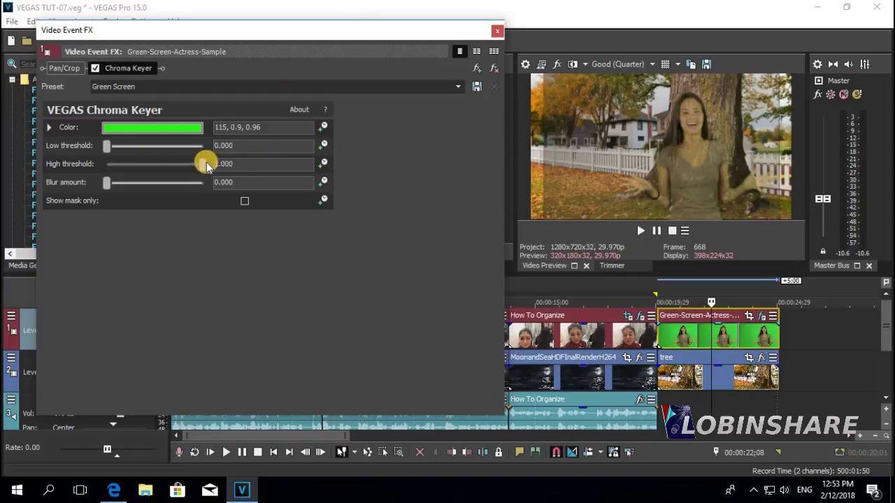
Step: Set the Chroma Keyer's high threshold to 0.667, raise its low threshold until the actress looks solid, and close the effect settings
left_click_drag(198, 164, 171, 163)
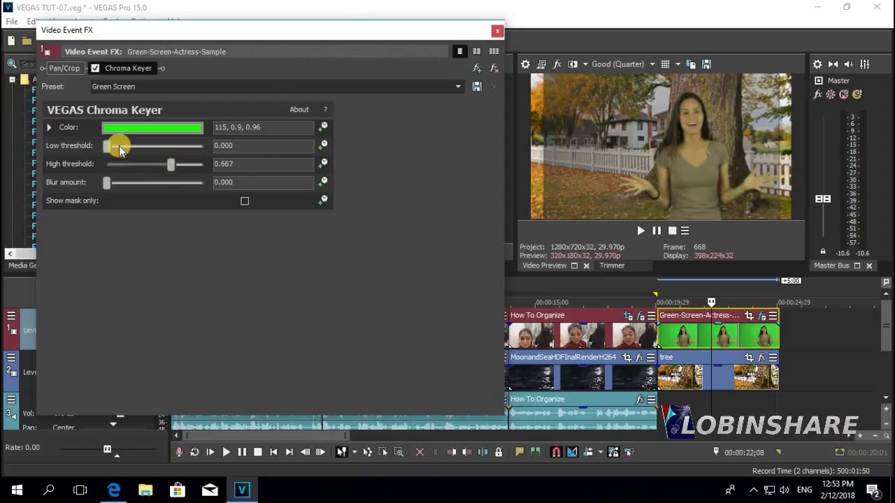
left_click_drag(110, 147, 176, 147)
left_click(495, 30)
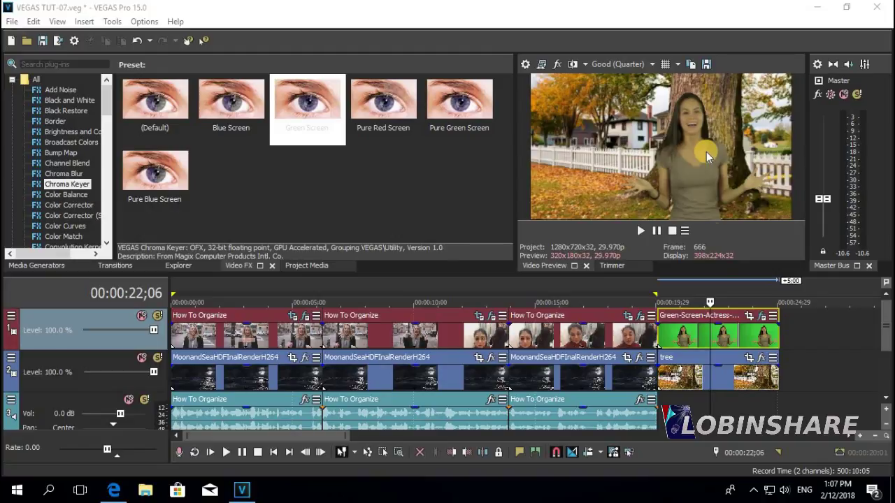
Step: Open Pan/Crop for the Green-Screen-Actress-Sample clip, move its playhead to 00:00:00;00 and enable the mask
left_click(750, 317)
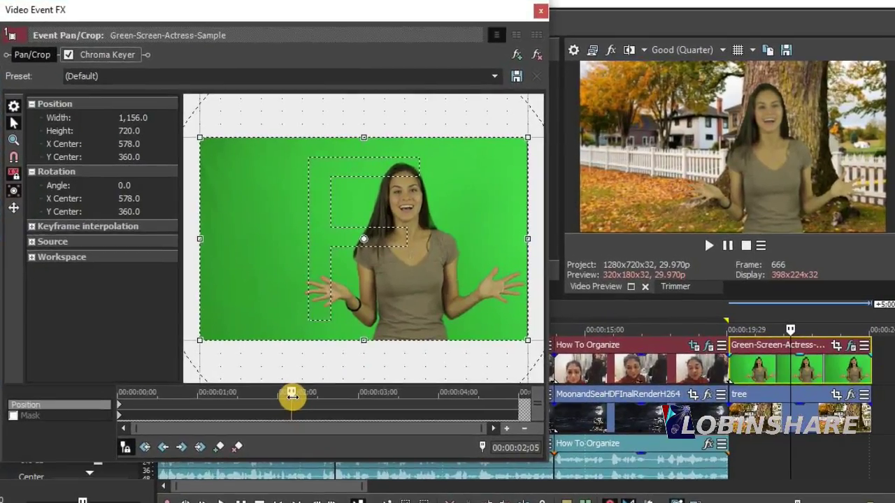
left_click_drag(279, 366, 120, 365)
left_click_drag(105, 395, 104, 393)
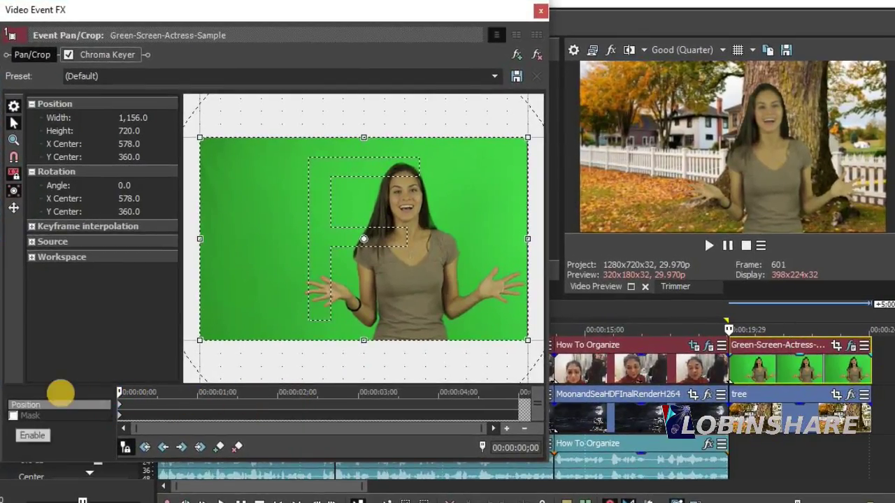
left_click(13, 415)
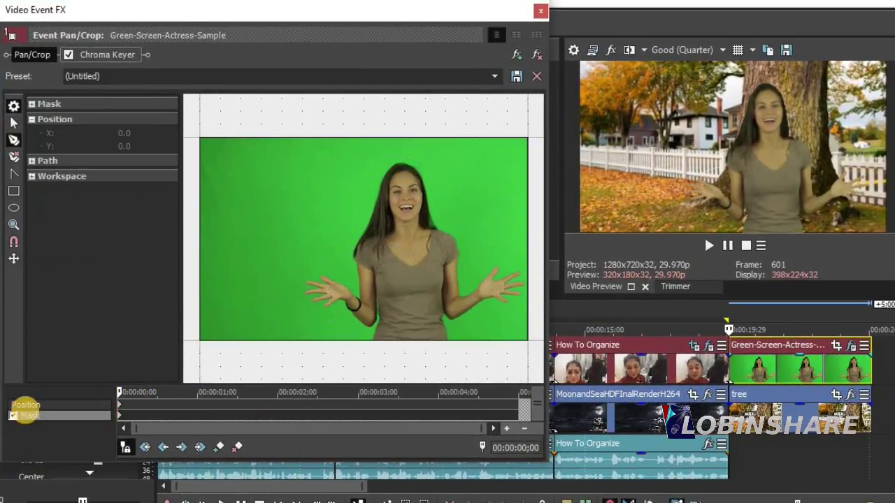
Step: Tilt the actress's crop frame to 13.7 degrees, center it at 681.2, 582.8 and enlarge it to 2,153.4 by 1,341.2
left_click(14, 123)
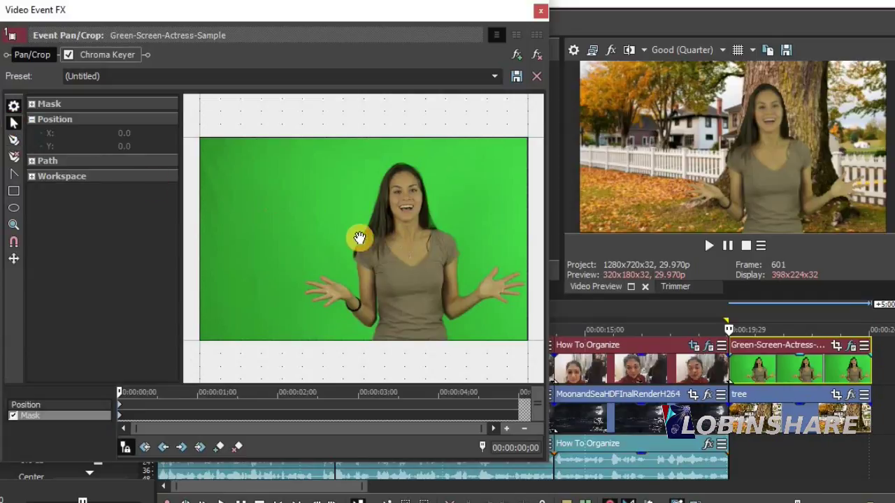
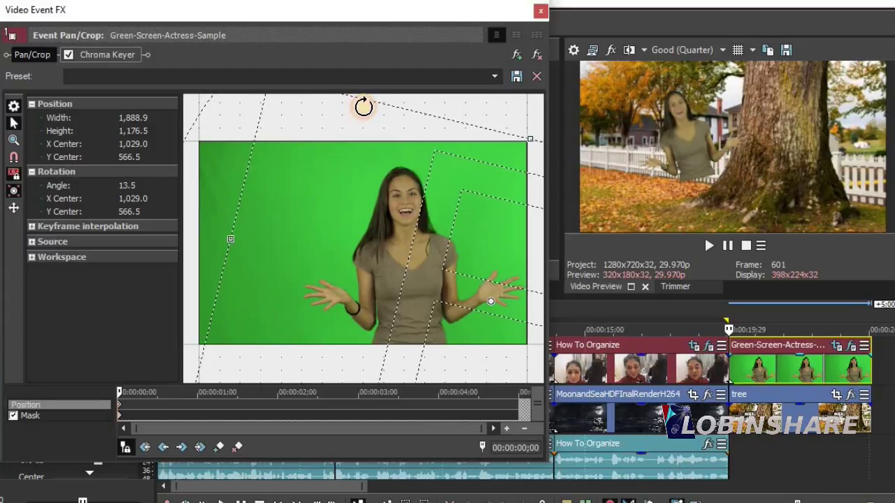
left_click_drag(349, 140, 251, 203)
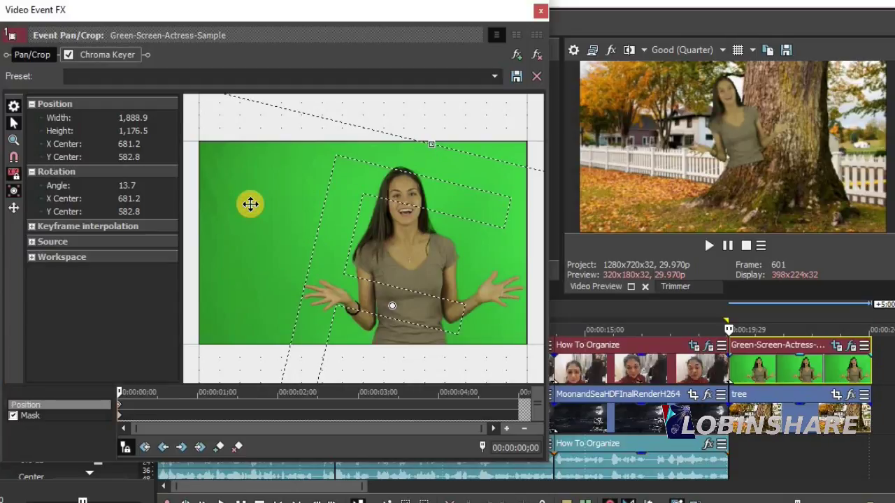
scroll(339, 256, "down", 4)
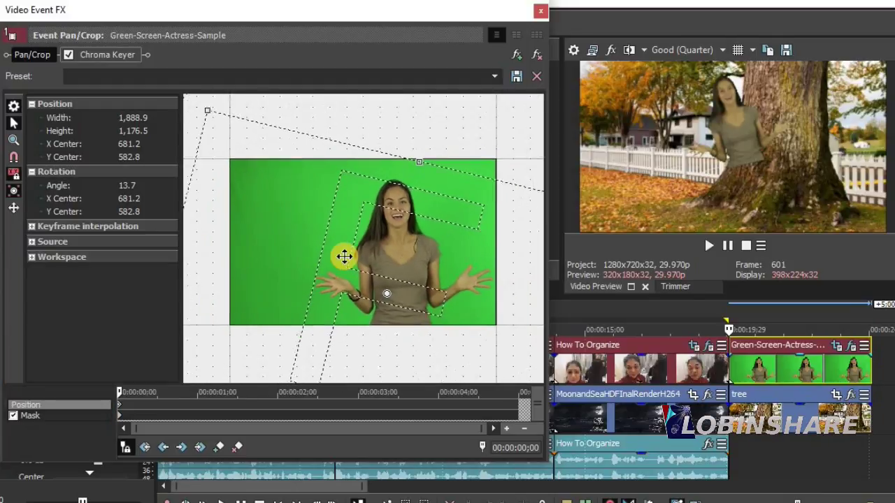
scroll(343, 257, "down", 2)
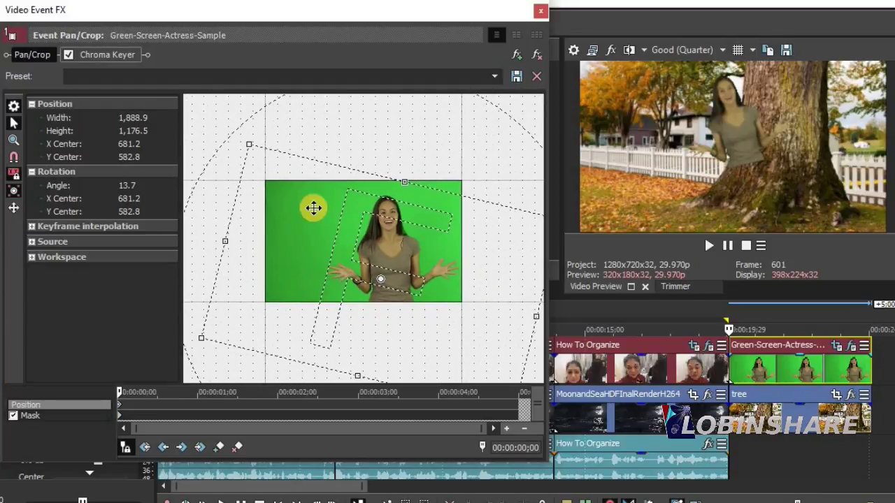
left_click_drag(247, 142, 228, 123)
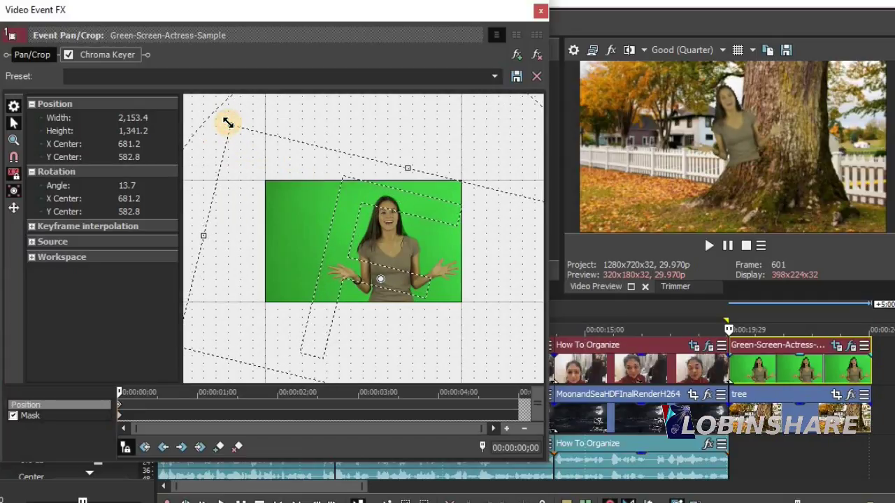
scroll(447, 414, "up", 1)
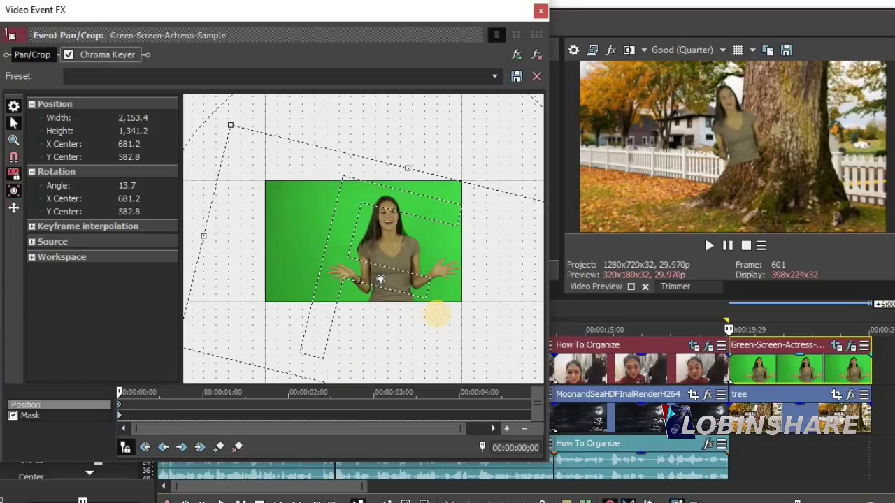
Step: Start a Pen mask path at the 00:00:00;00 mask keyframe, running diagonally from above the actress's frame down across her shoulder and torso
left_click(119, 415)
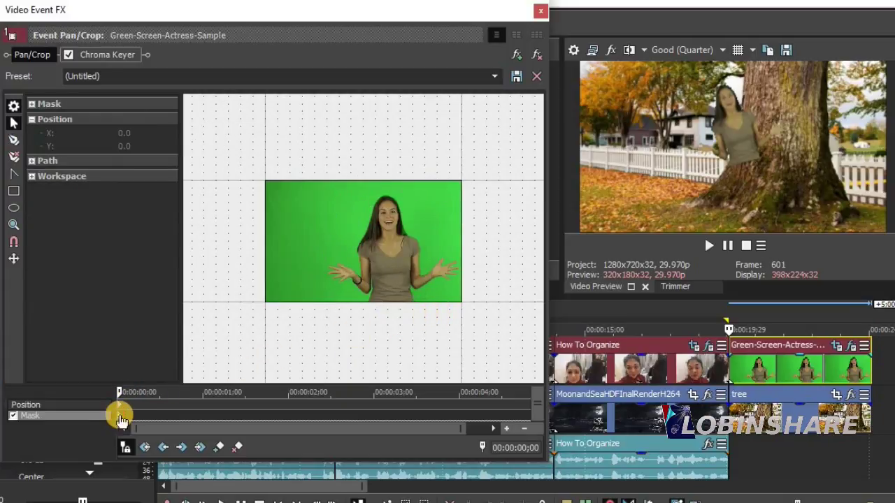
left_click(13, 137)
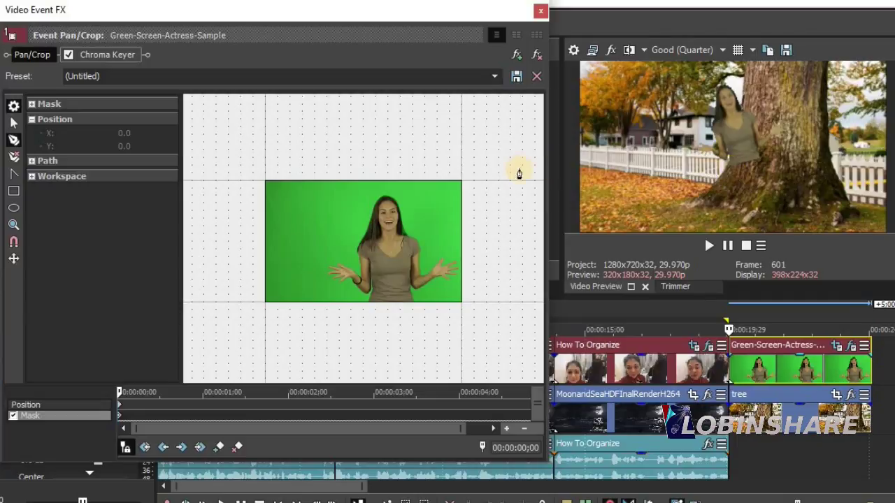
left_click(449, 153)
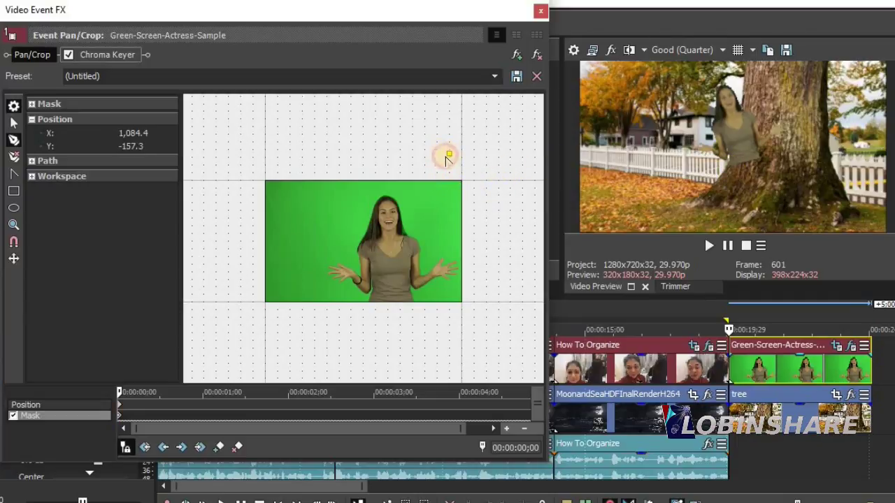
left_click(409, 238)
left_click(399, 248)
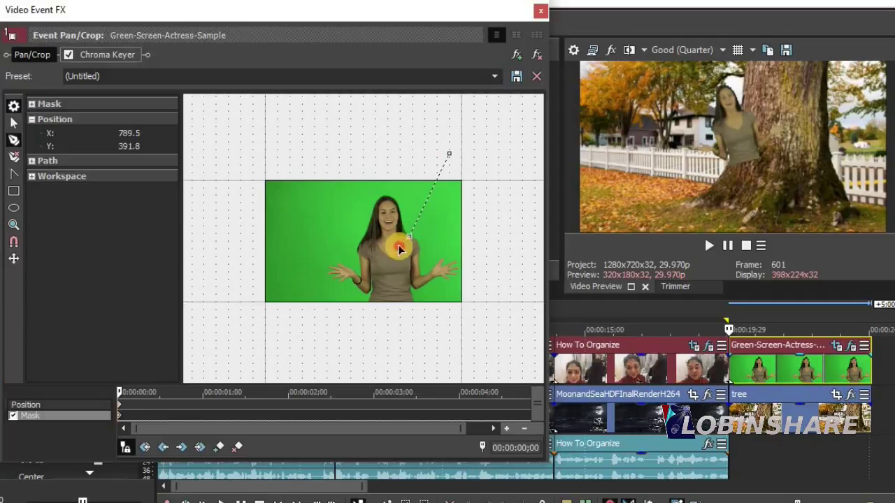
left_click(377, 280)
left_click(371, 289)
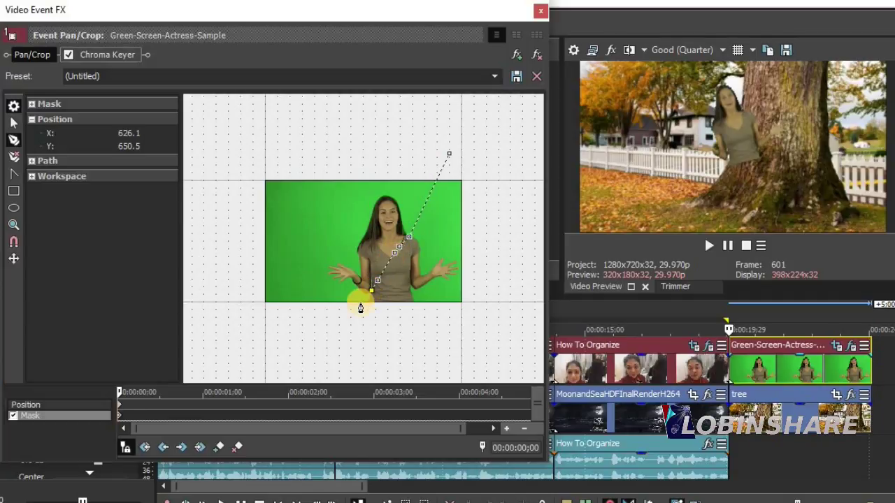
Step: Continue the mask path below the frame, around its left side and over its top, and close it at the starting anchor
left_click(334, 311)
left_click(253, 310)
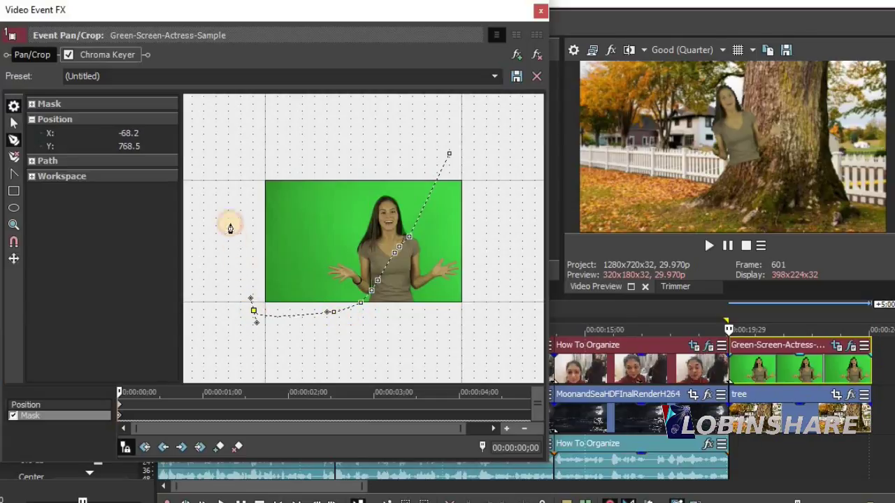
left_click(230, 222)
left_click(234, 159)
left_click(296, 118)
left_click(404, 118)
left_click(449, 154)
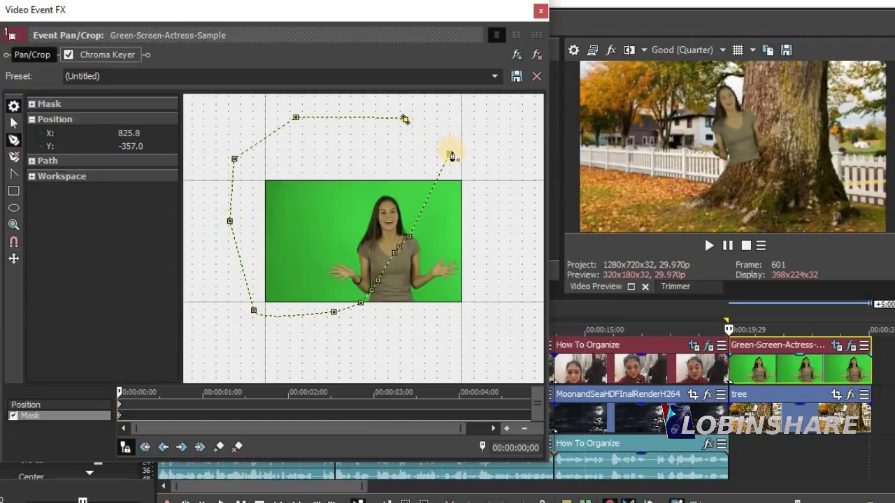
left_click(450, 155)
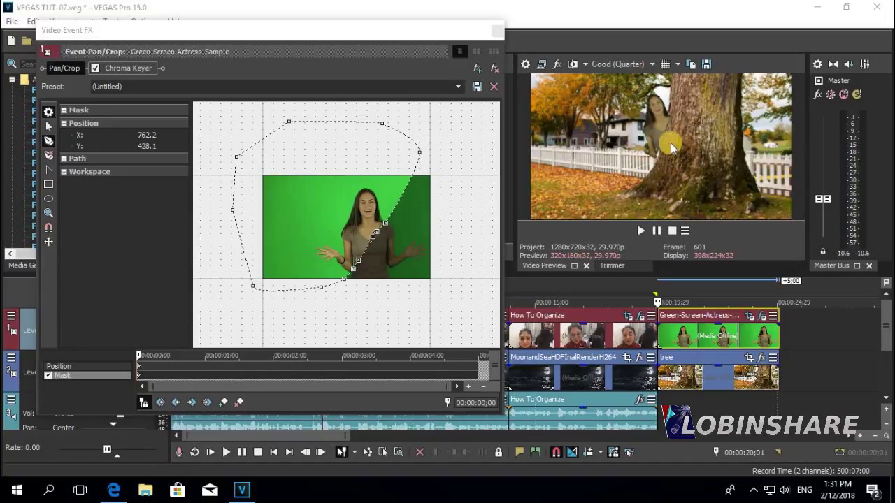
left_click(137, 366)
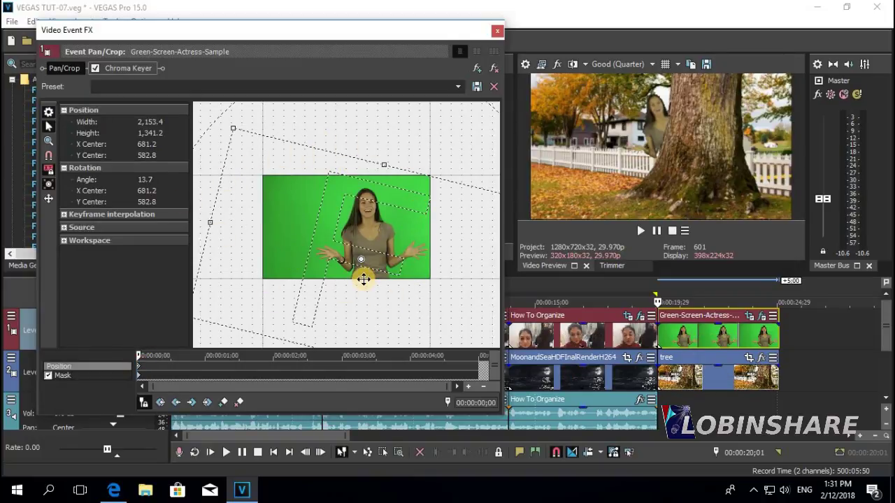
left_click(137, 377)
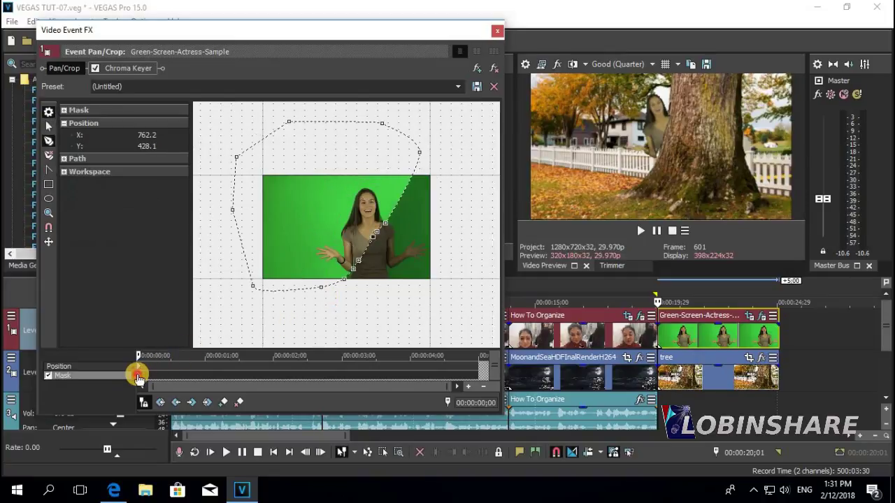